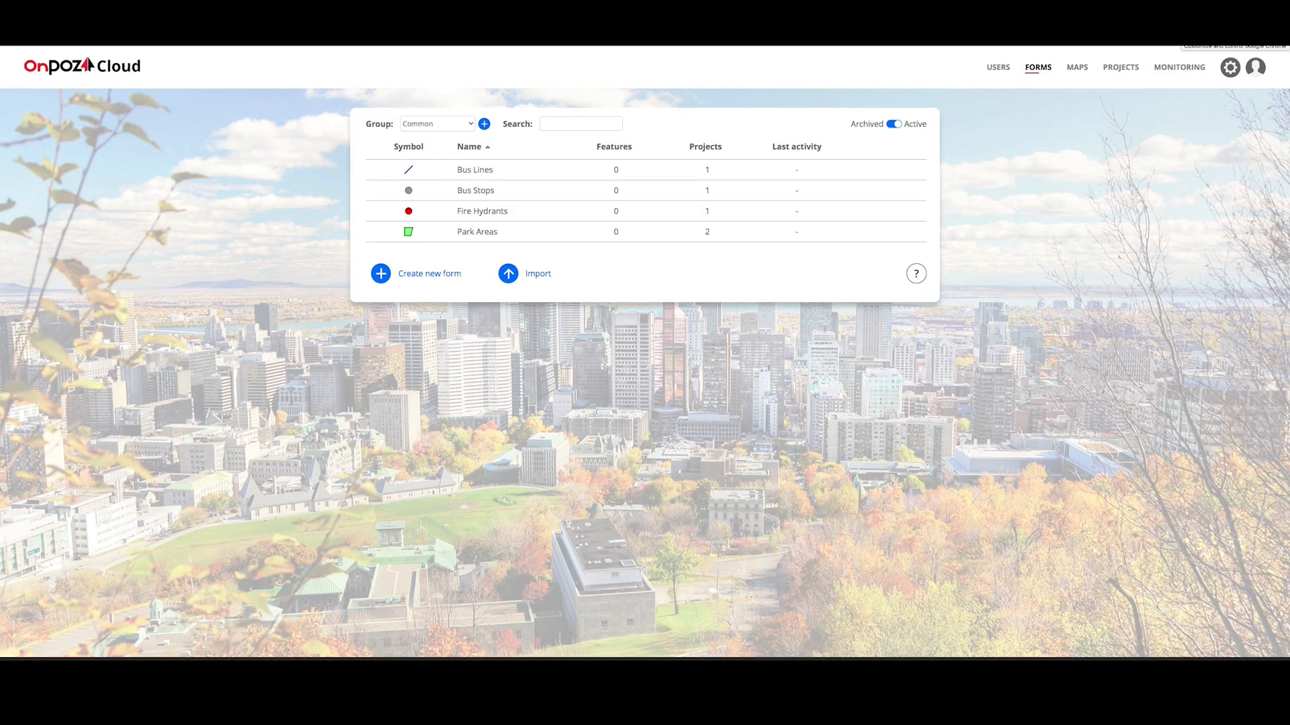
Step: Create a new feature form and name it Tree
click(427, 275)
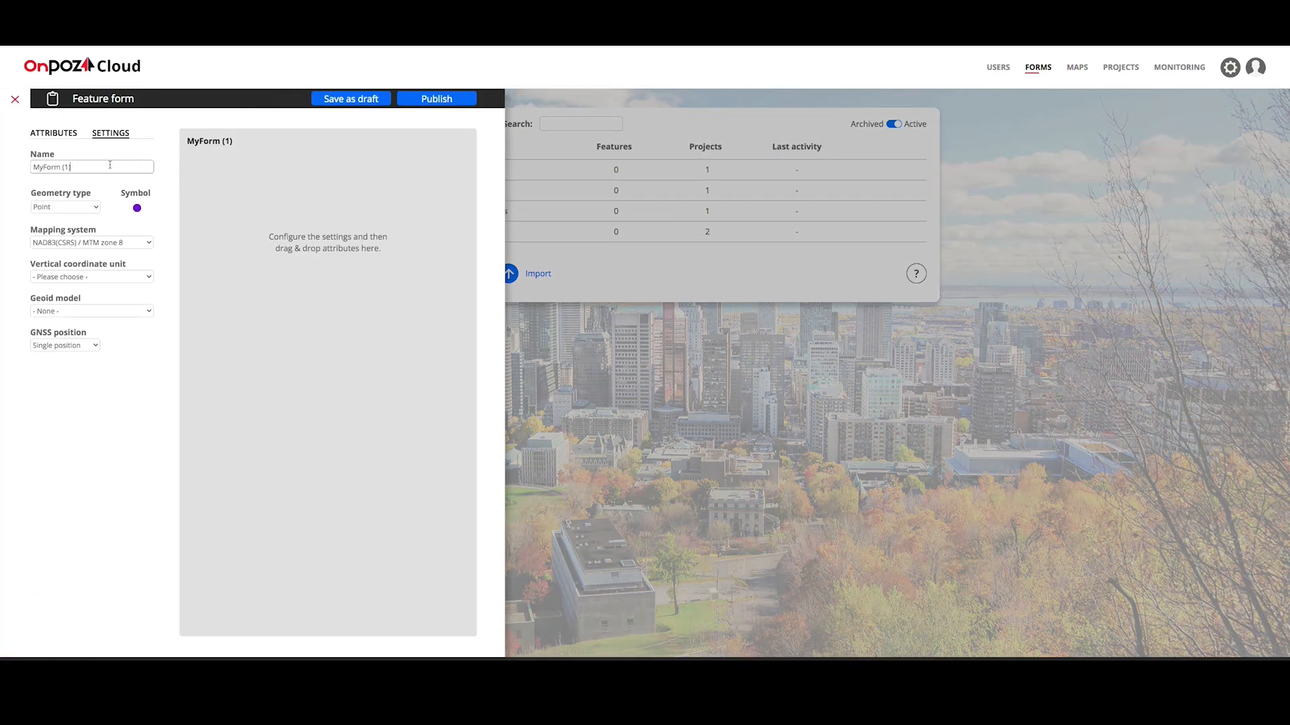
drag(151, 167, 9, 166)
text(Tree)
Step: Change the form's point symbol to the pin-like shape with a circular head and fill it with bright green
click(137, 209)
click(642, 352)
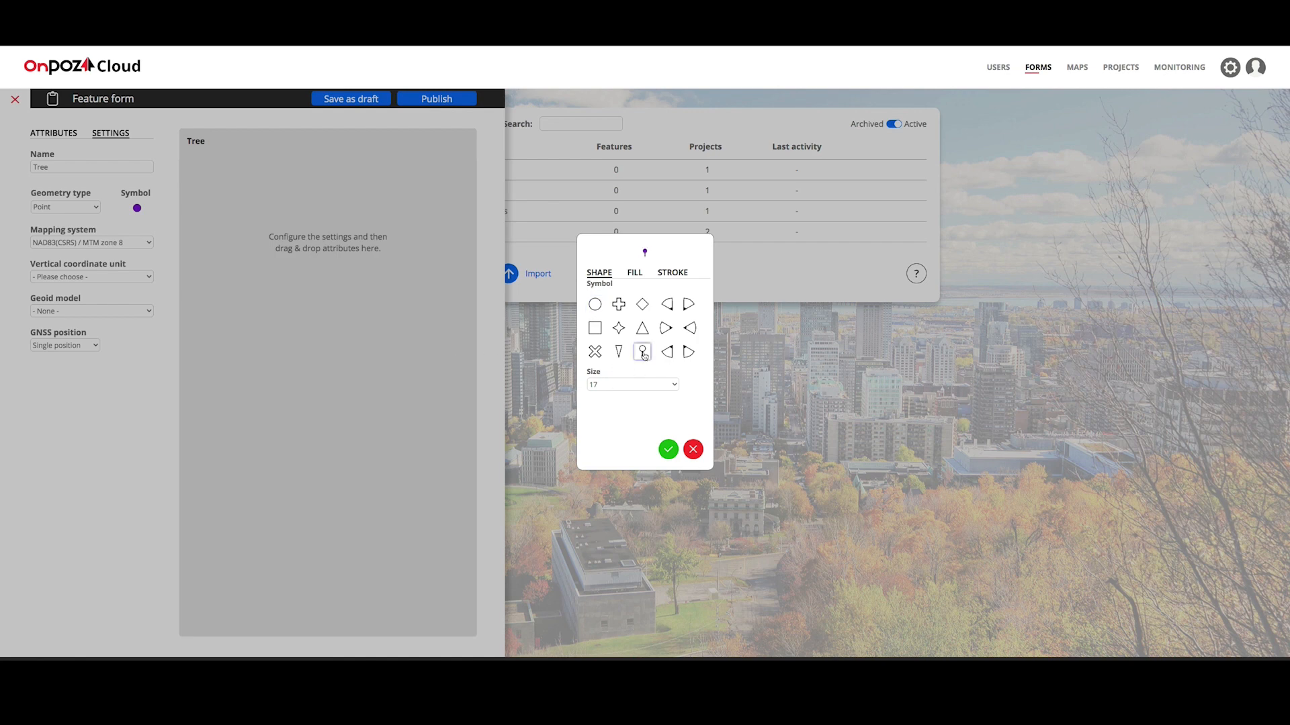
click(634, 274)
click(655, 341)
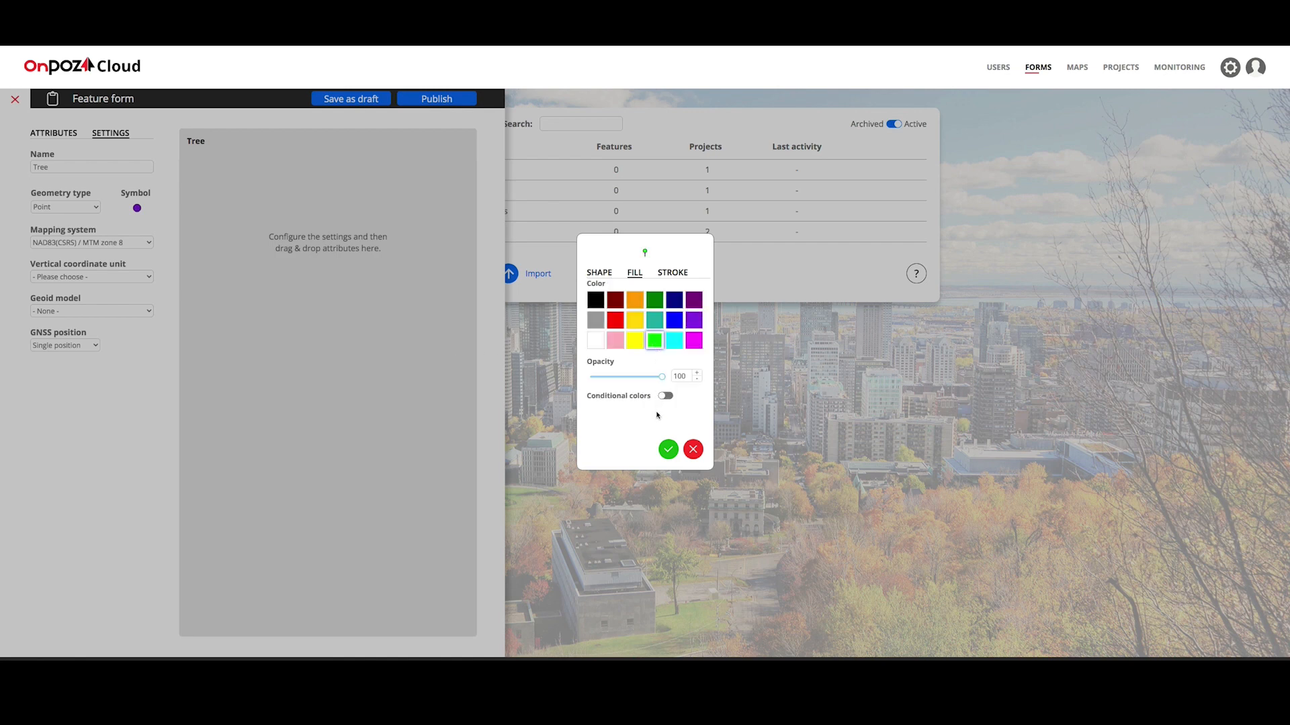
click(667, 449)
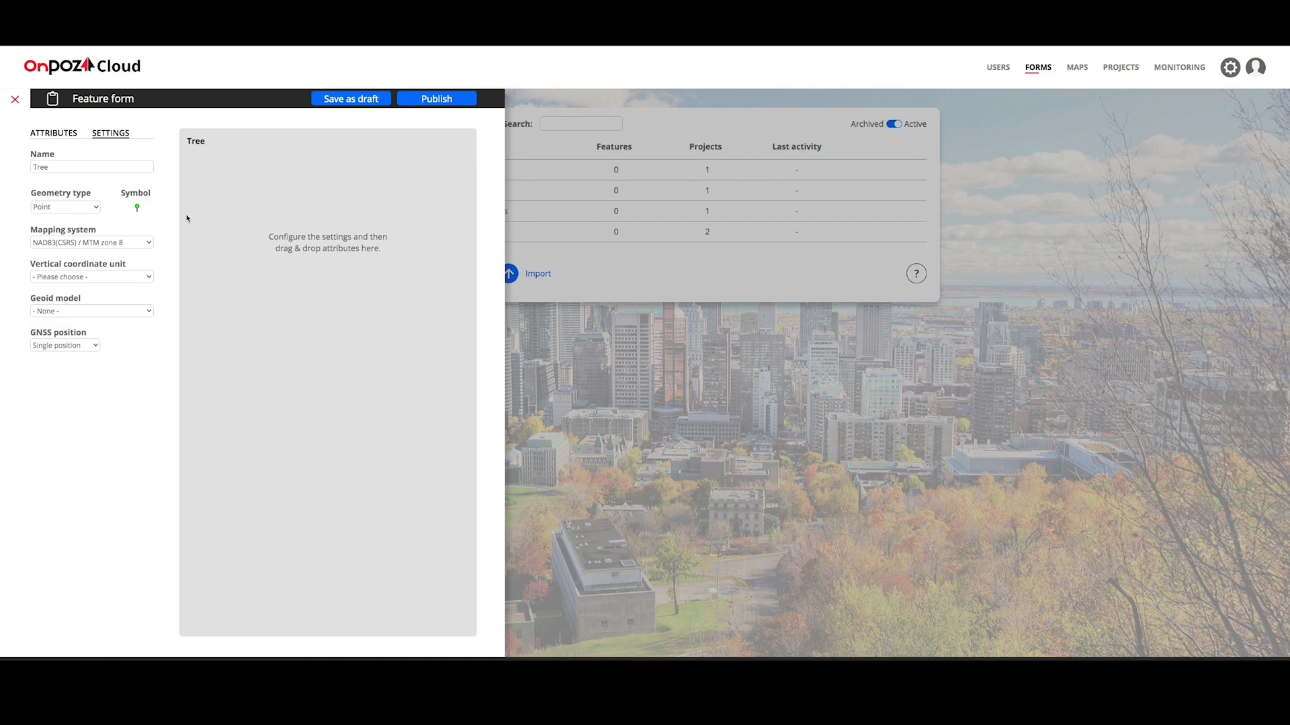
Step: Keep NAD83(CSRS) / MTM zone 8 as the mapping system and show where mapping systems are managed
click(145, 245)
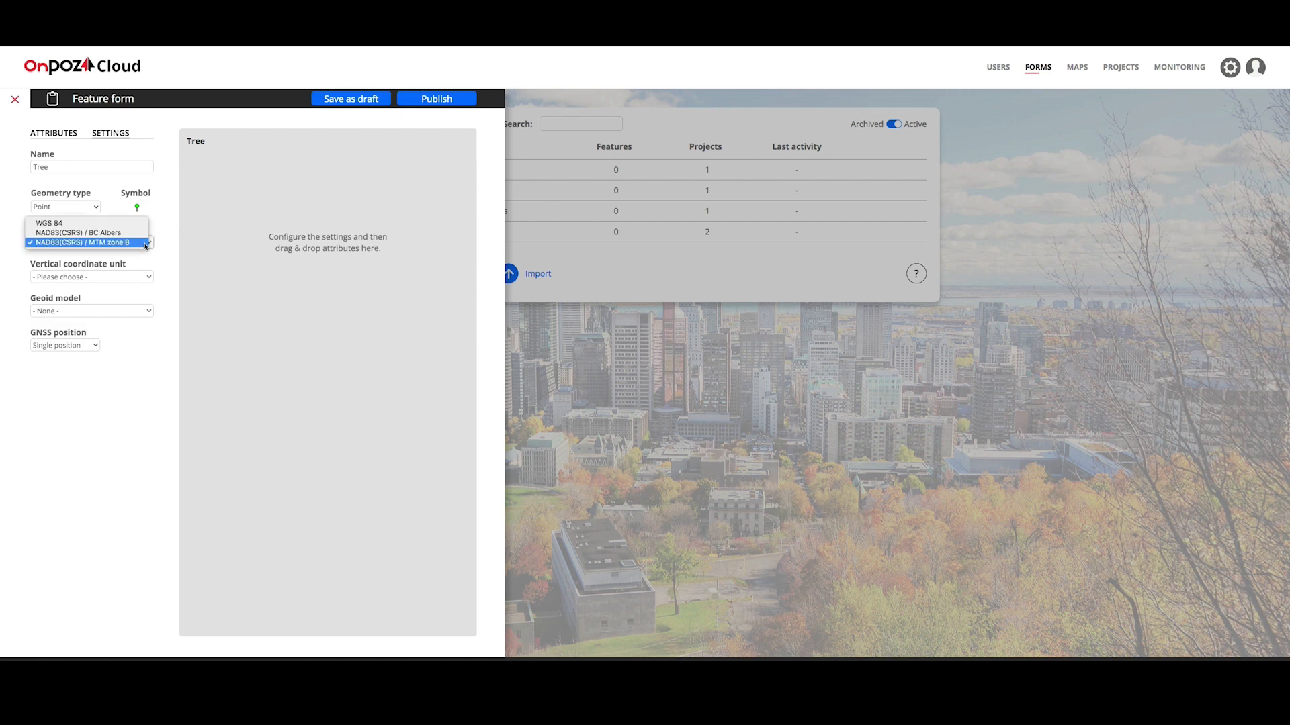
click(144, 244)
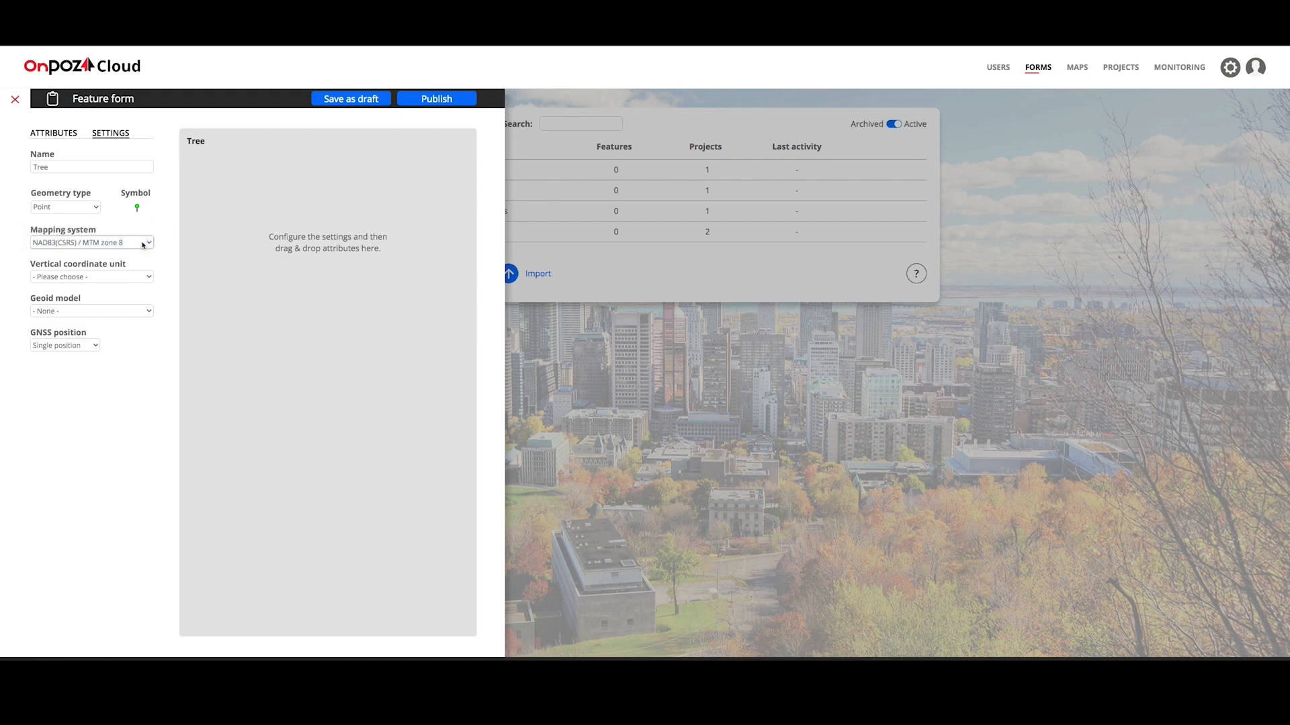
click(1234, 71)
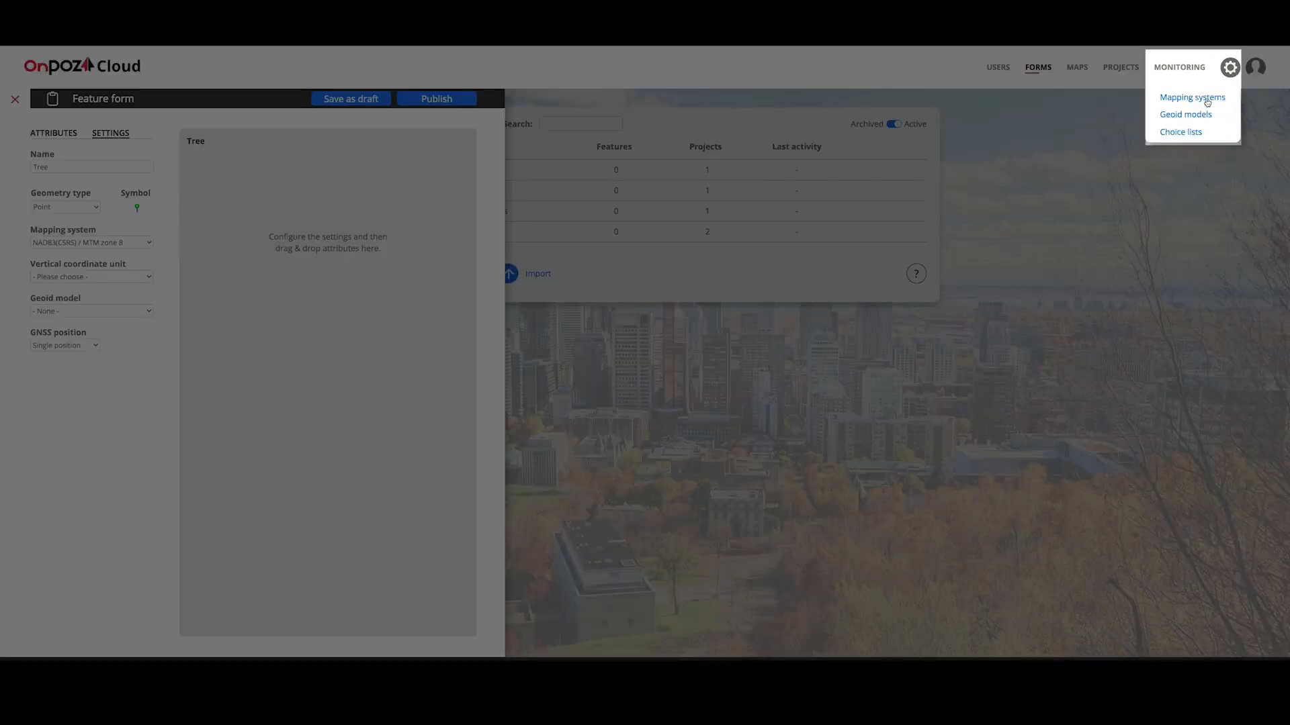
click(154, 266)
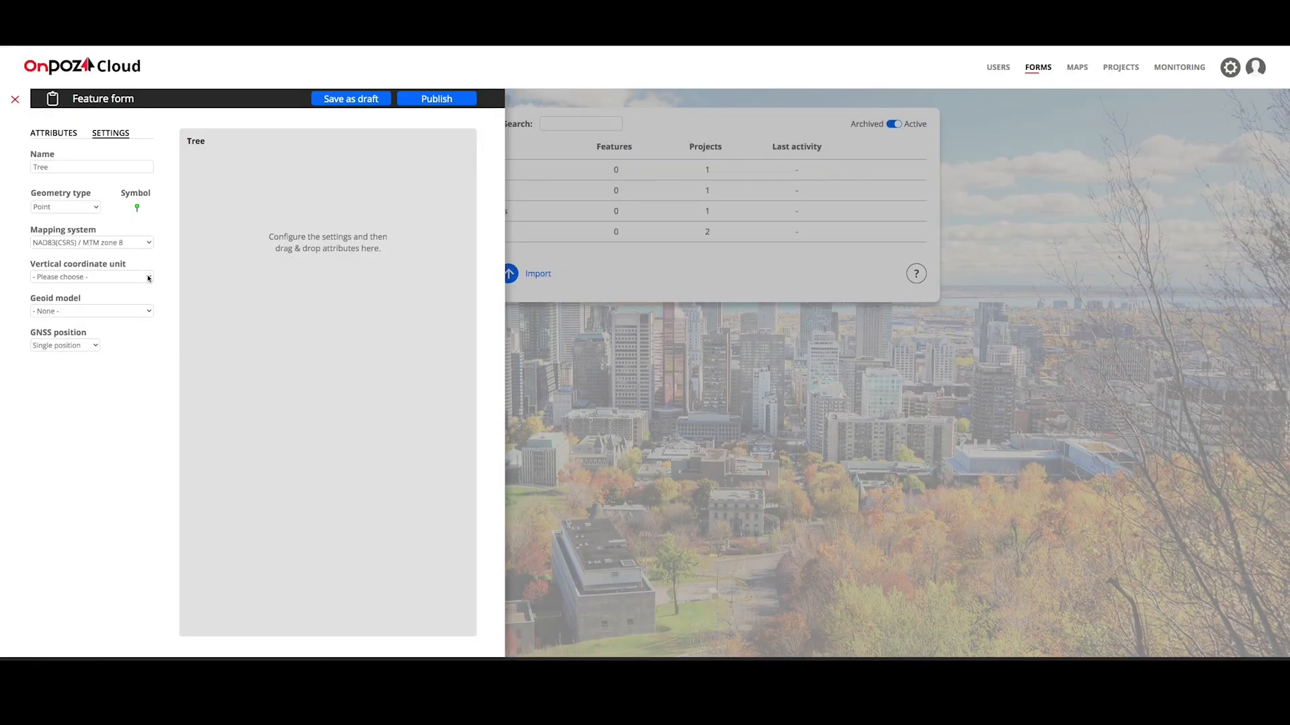
Step: Set the vertical coordinate unit to Meter and the geoid model to HTv2.0, and show where geoid models are managed
click(148, 278)
click(115, 278)
click(119, 313)
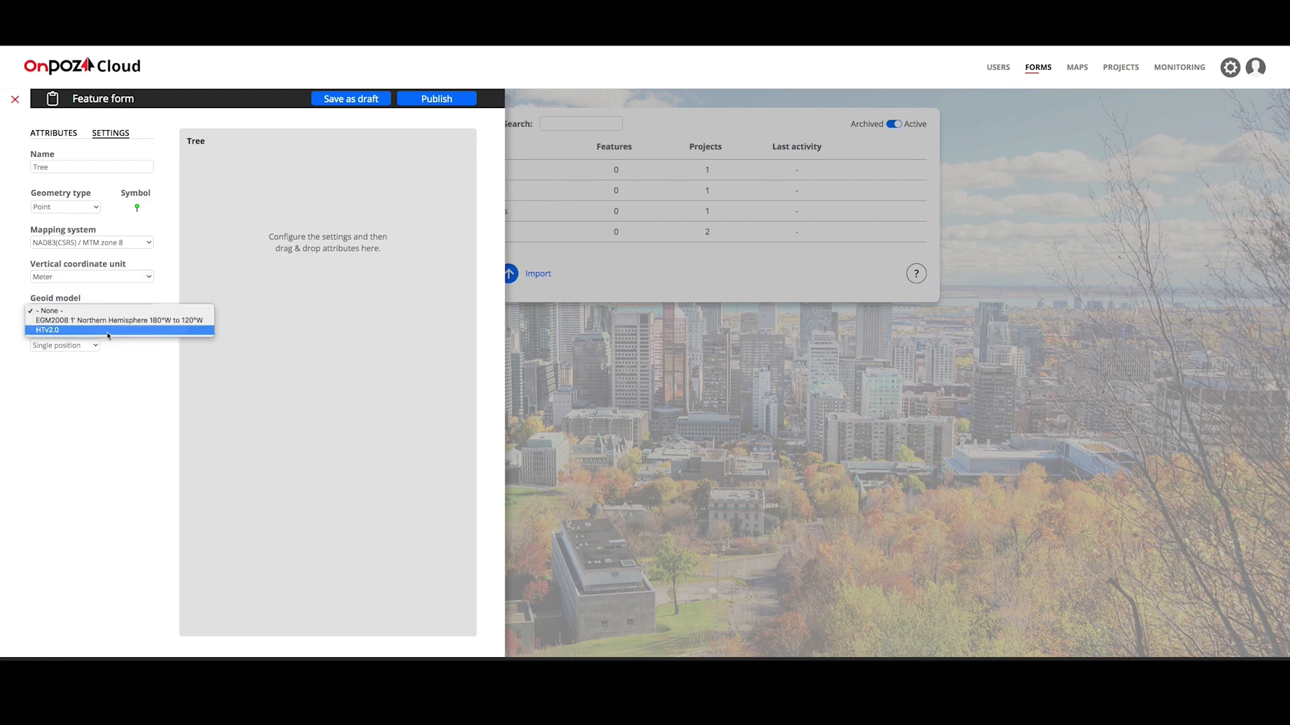
click(108, 331)
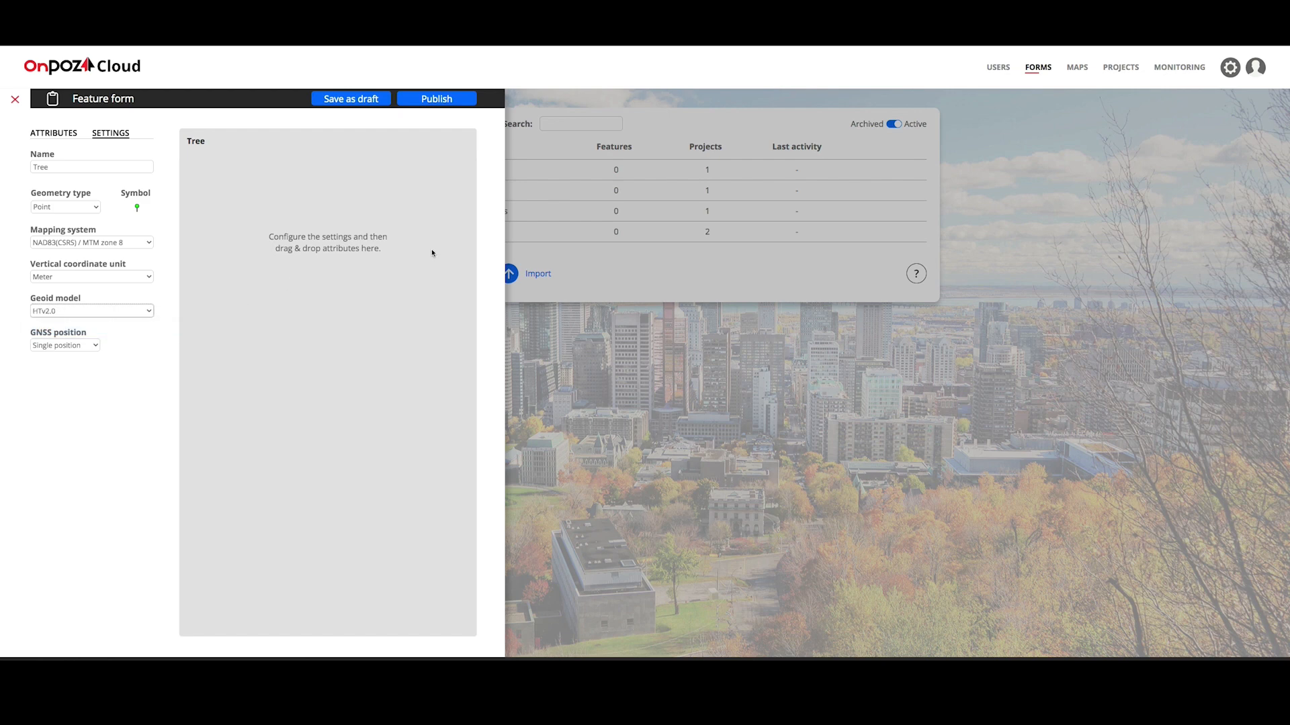
click(1225, 74)
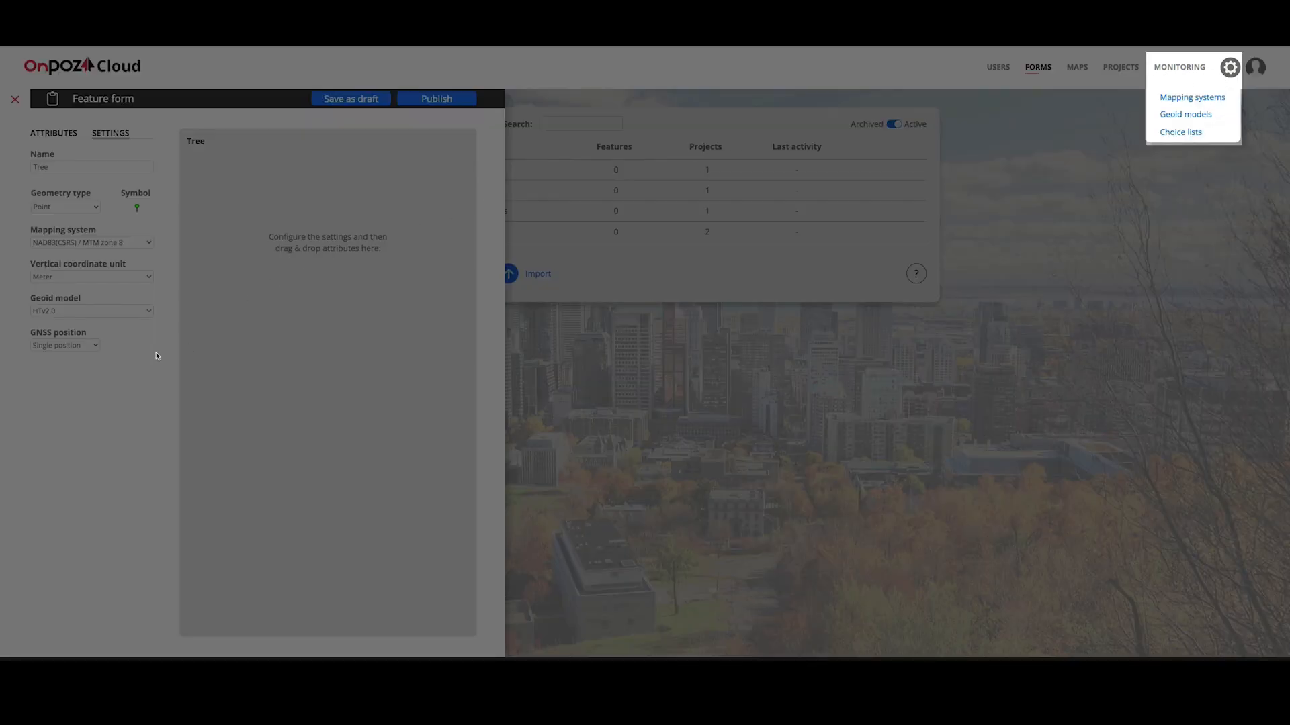
Step: Set the GNSS position to Average position and keep it based on Duration
click(95, 345)
click(95, 346)
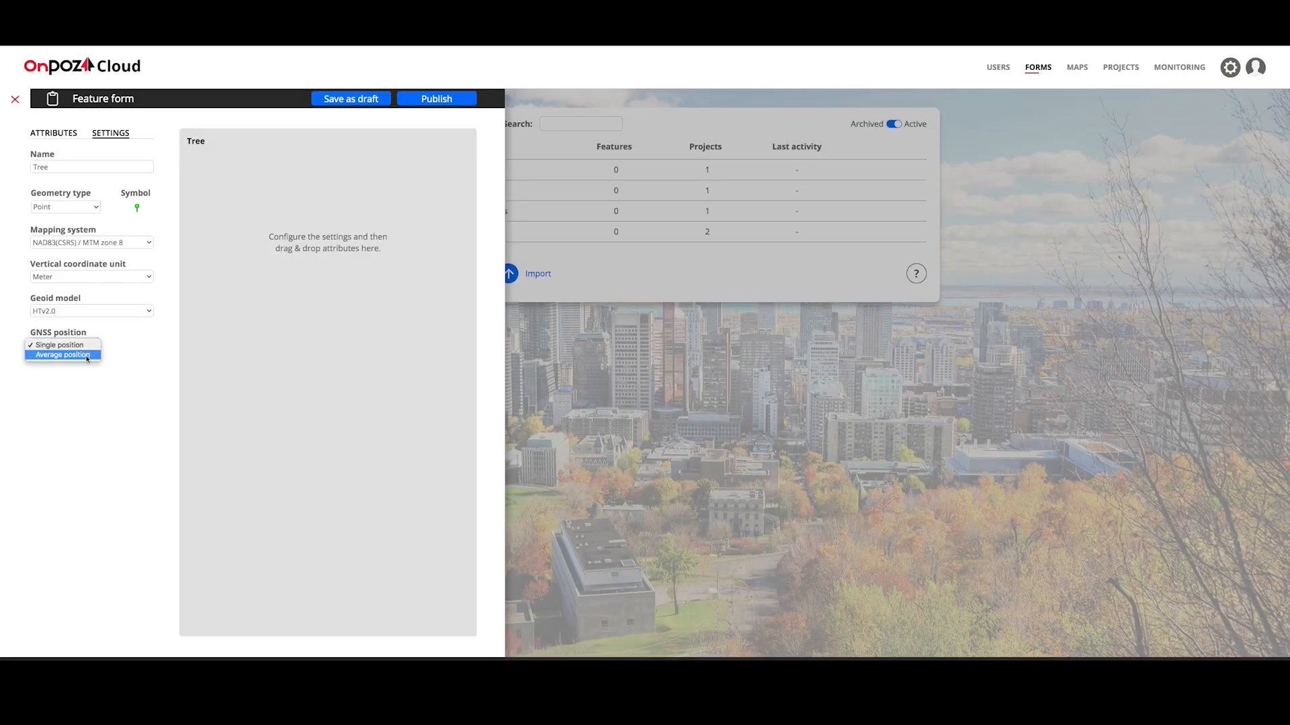
click(86, 355)
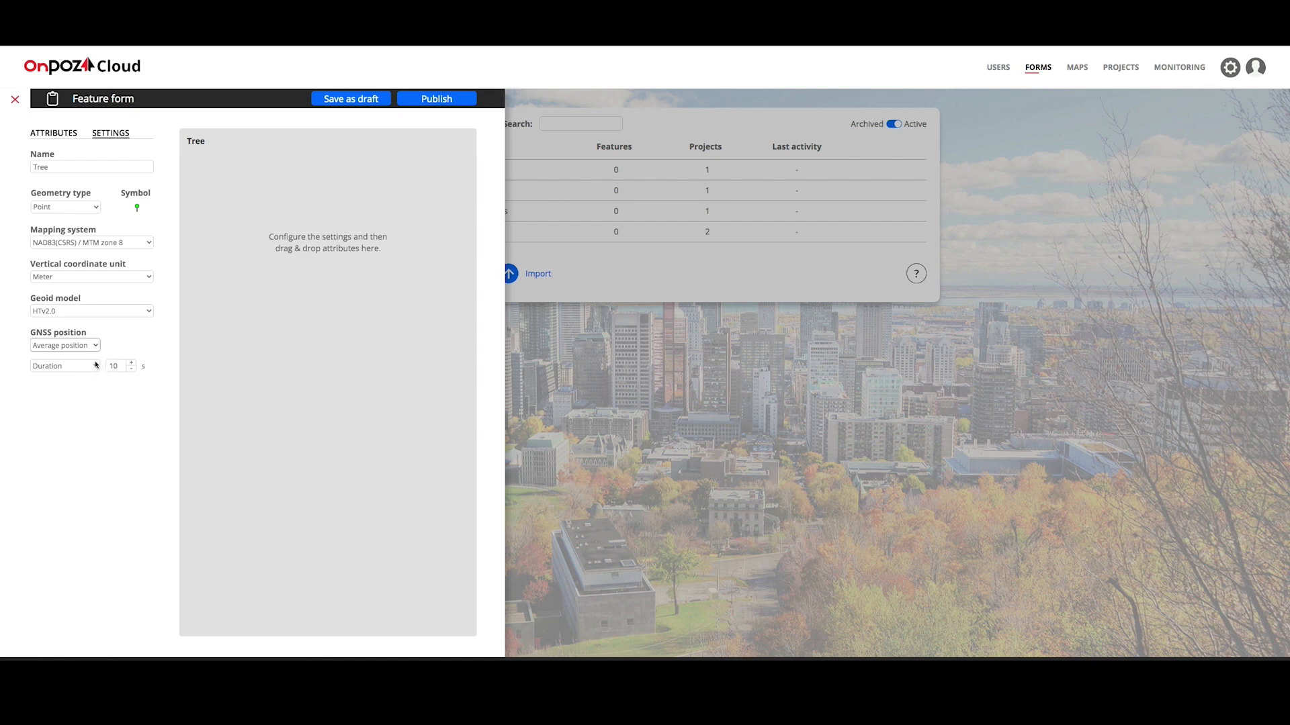
click(96, 369)
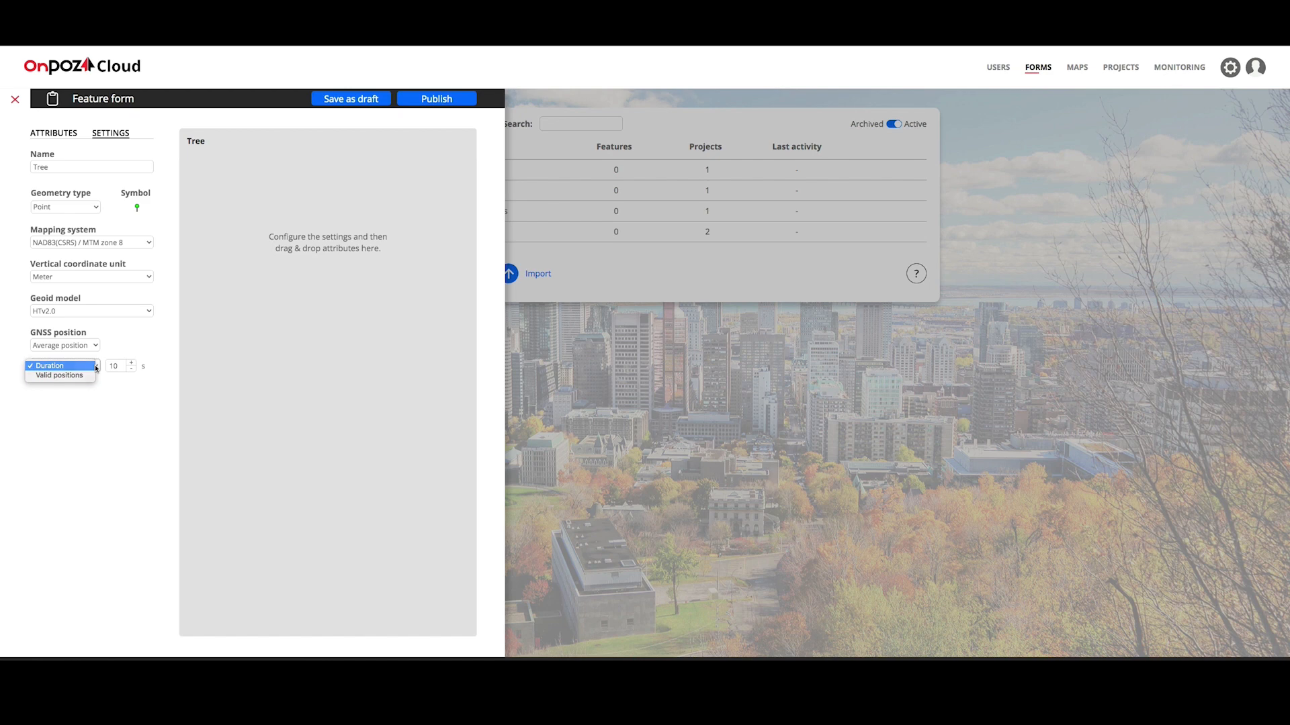
click(95, 369)
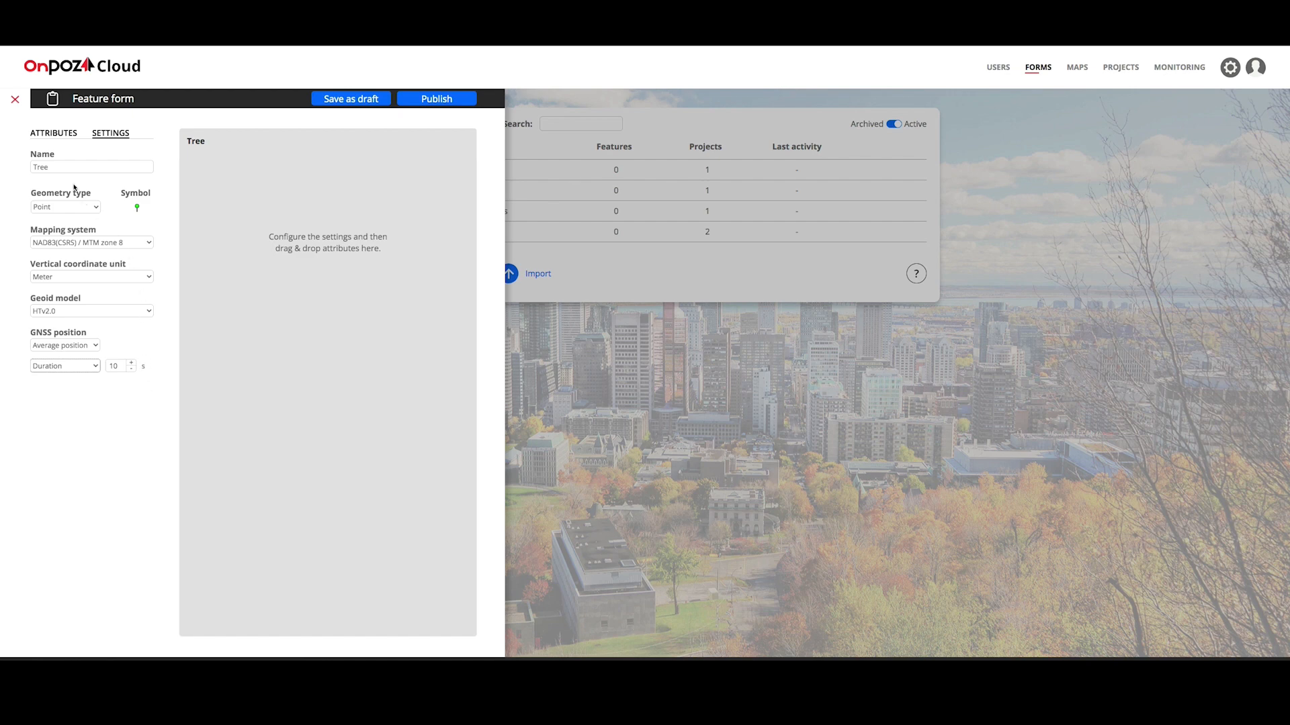
Step: Add a text attribute to the Tree form and name it ID
click(59, 137)
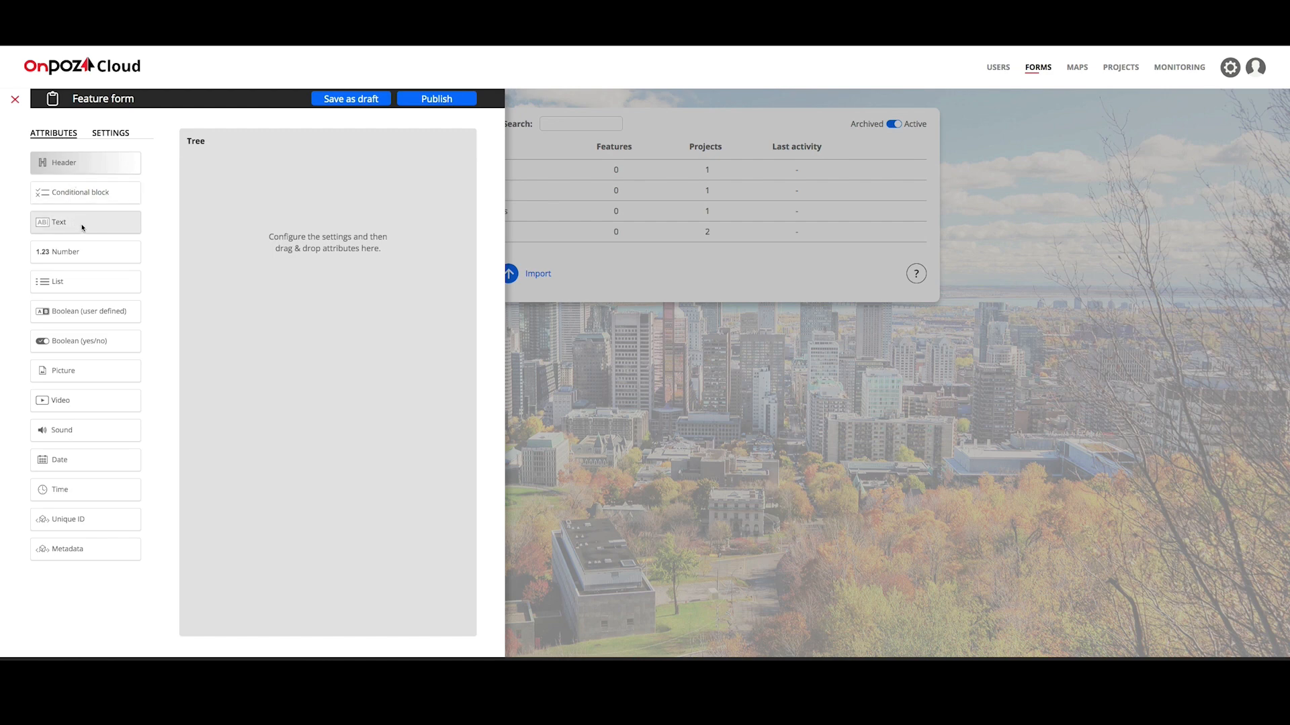
drag(82, 227, 243, 197)
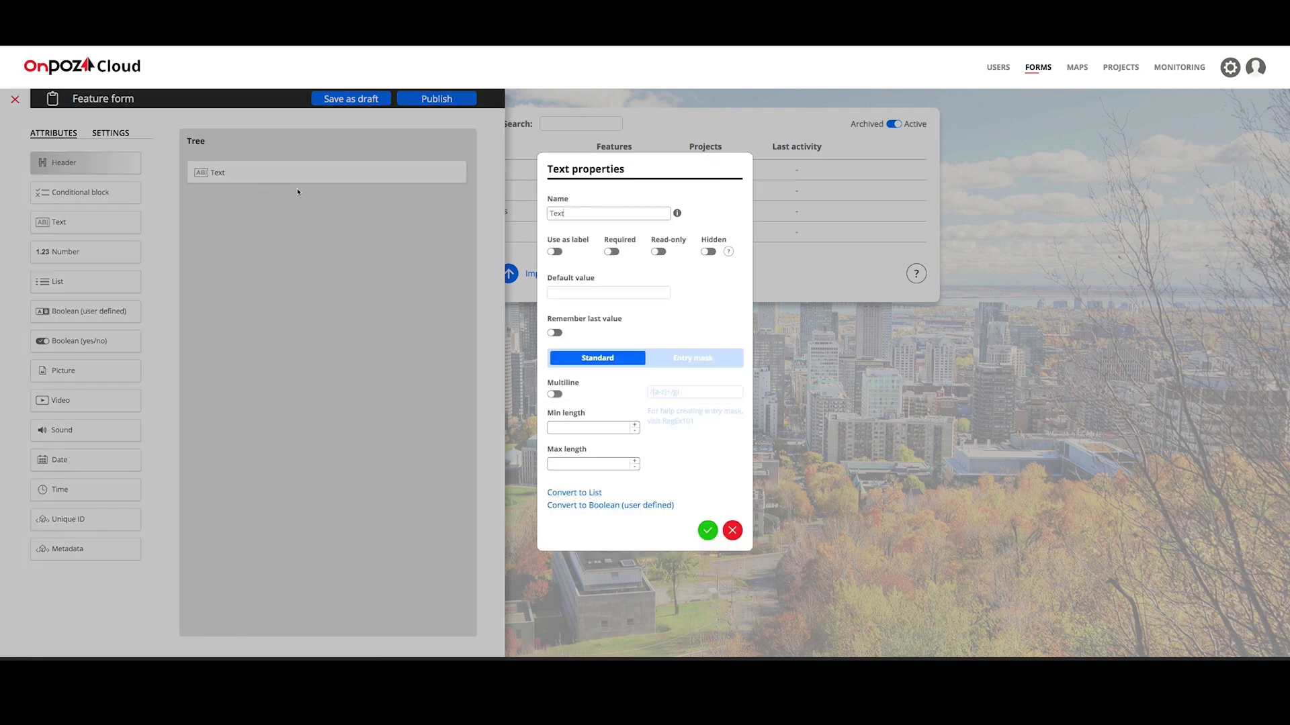
drag(574, 213, 548, 214)
key(BackSpace)
text(ID)
click(707, 531)
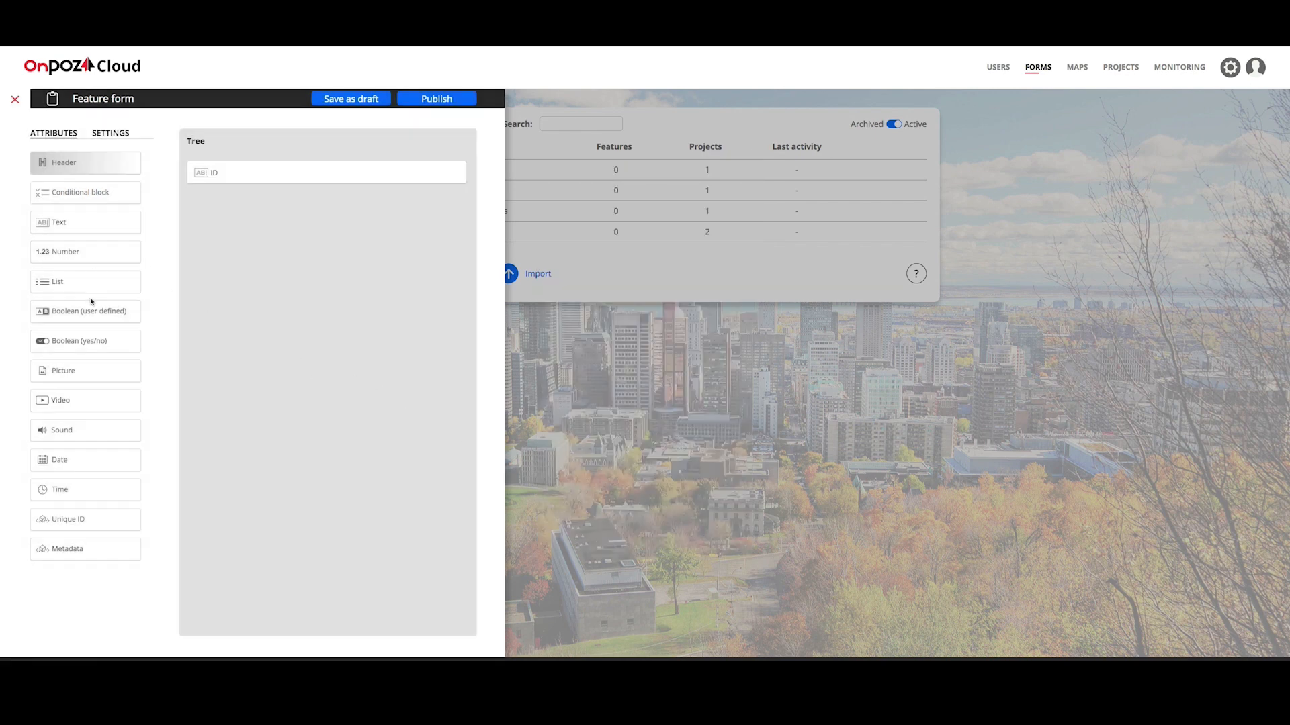
Step: Add a user-defined Boolean attribute named Type below ID with the values Conifer and Leaves, using Conifer as default
drag(100, 311, 386, 218)
triple_click(638, 286)
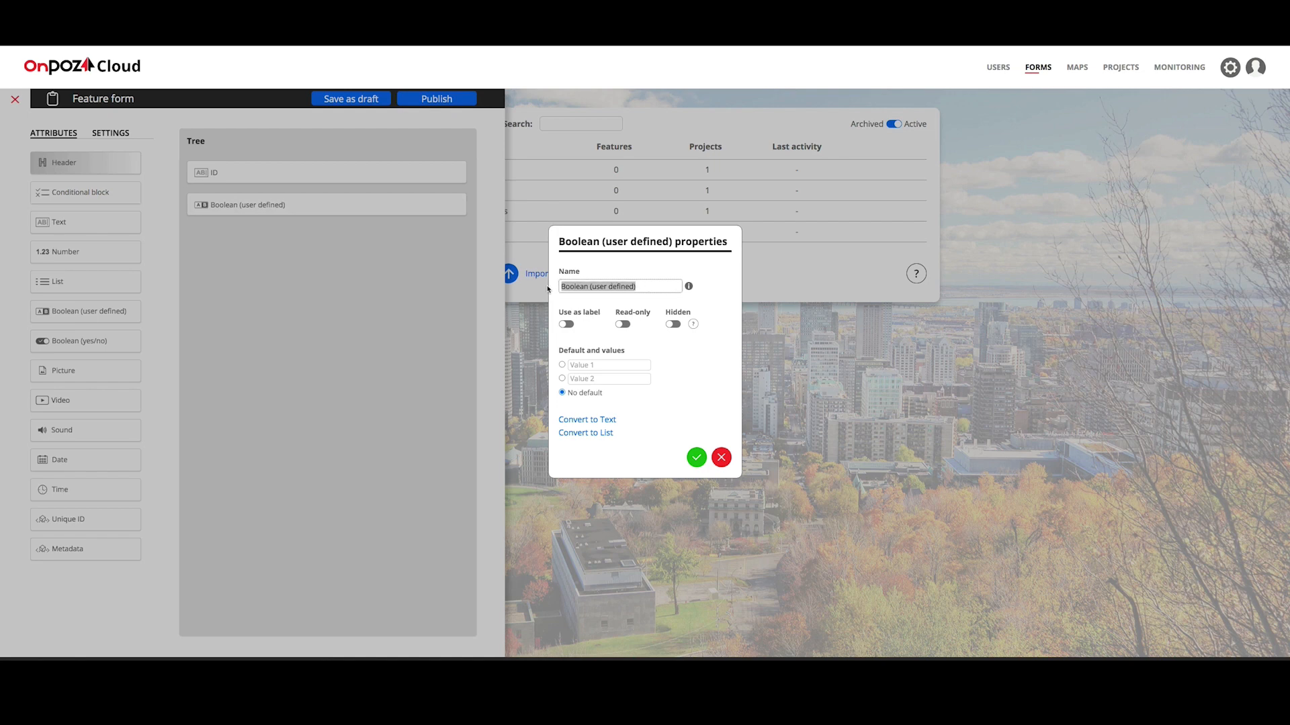
text(Type)
click(602, 365)
text(Conifer)
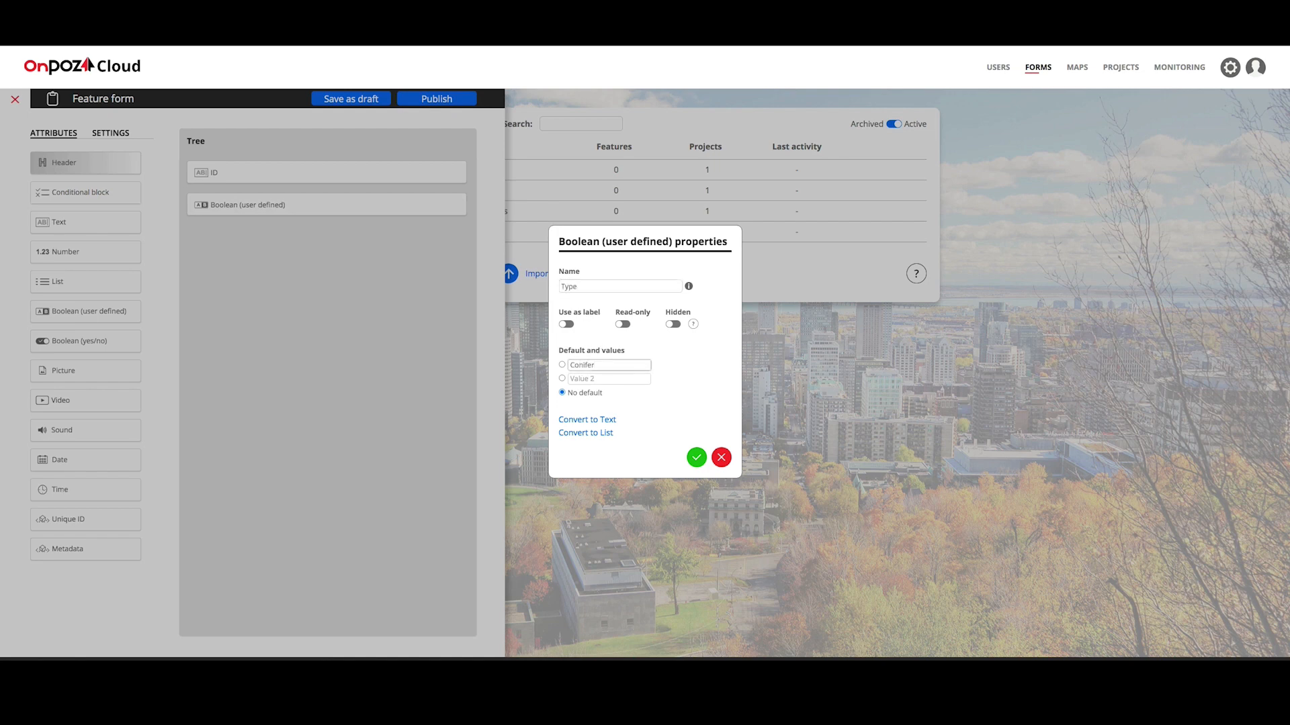
click(582, 377)
text(Leaves)
click(562, 365)
click(696, 458)
Step: Add a conditional block below the Type attribute and name it Specy
drag(128, 194, 278, 242)
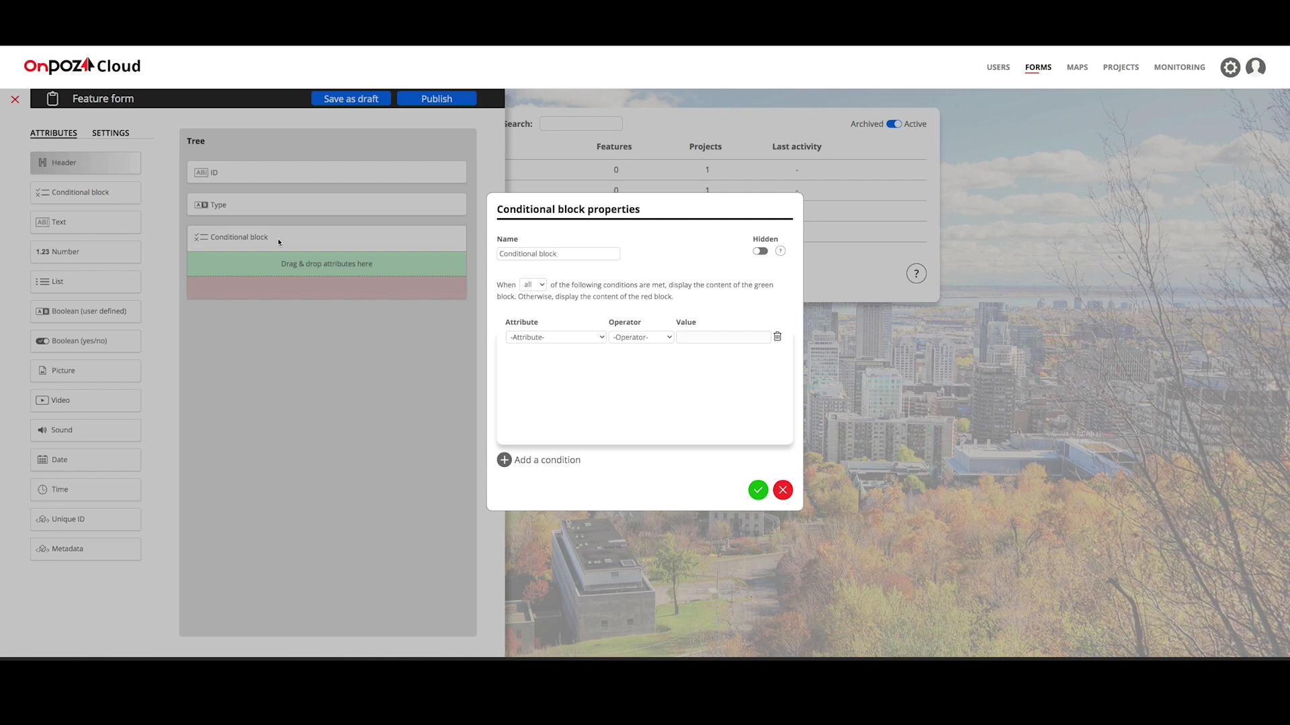
click(557, 260)
drag(563, 257, 491, 256)
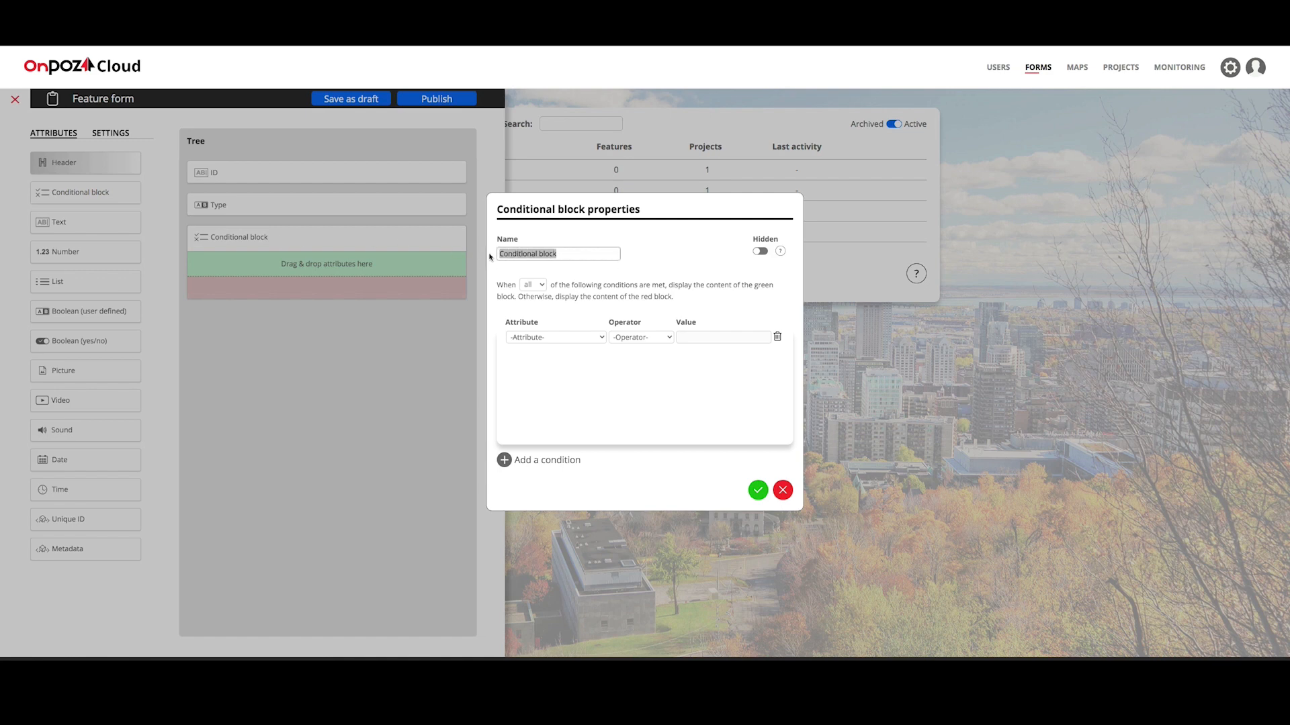
text(Specy)
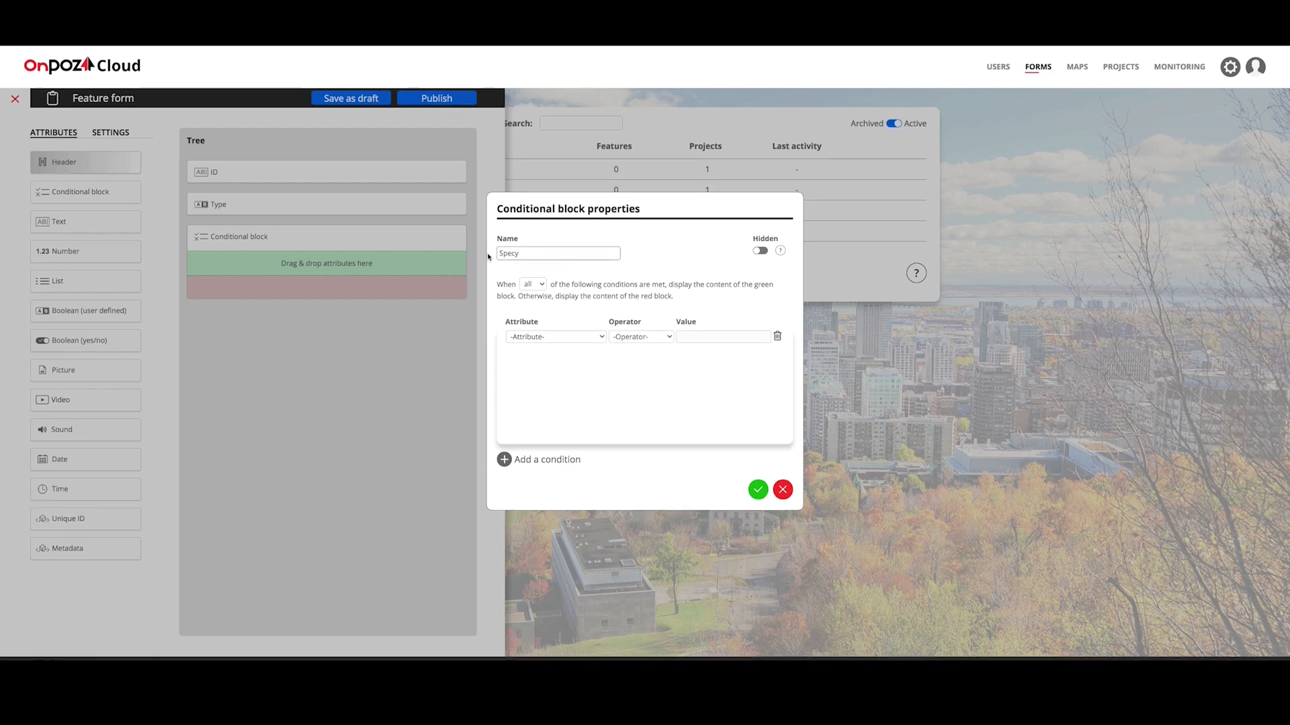
Step: Set the Specy block's condition to Type = Conifer and apply it
click(537, 337)
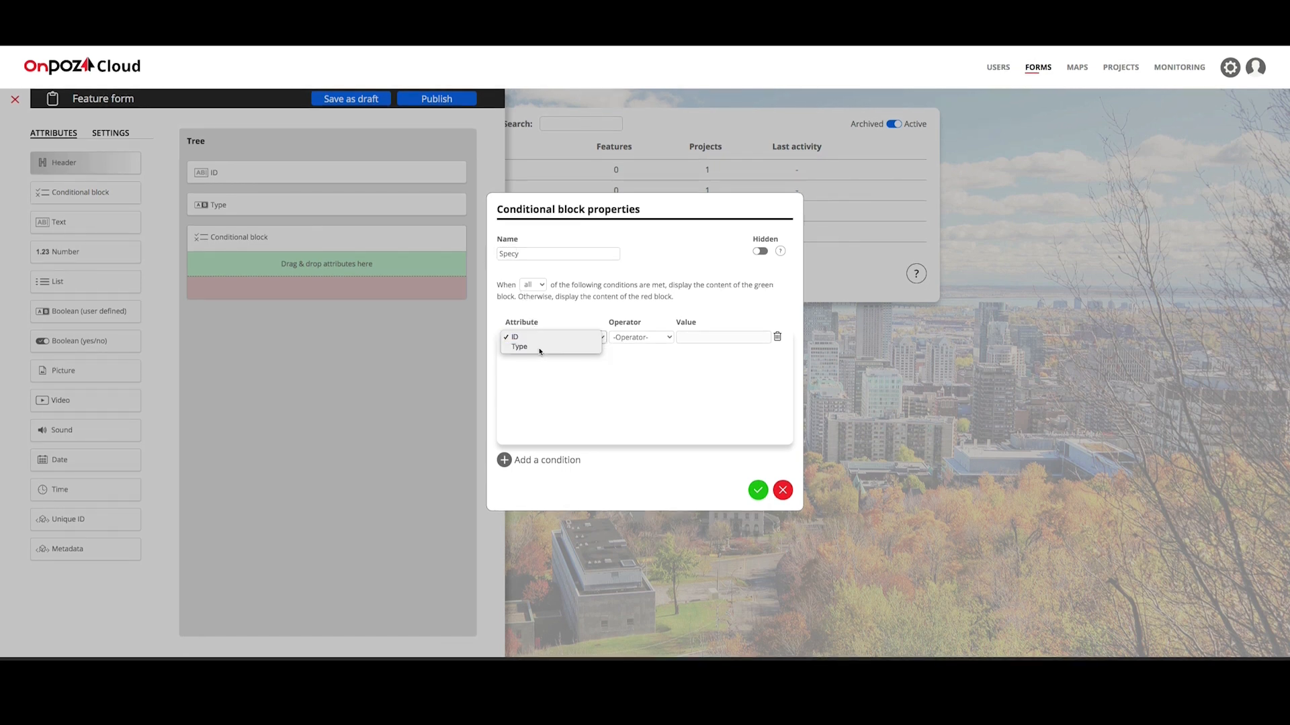
click(537, 346)
click(626, 337)
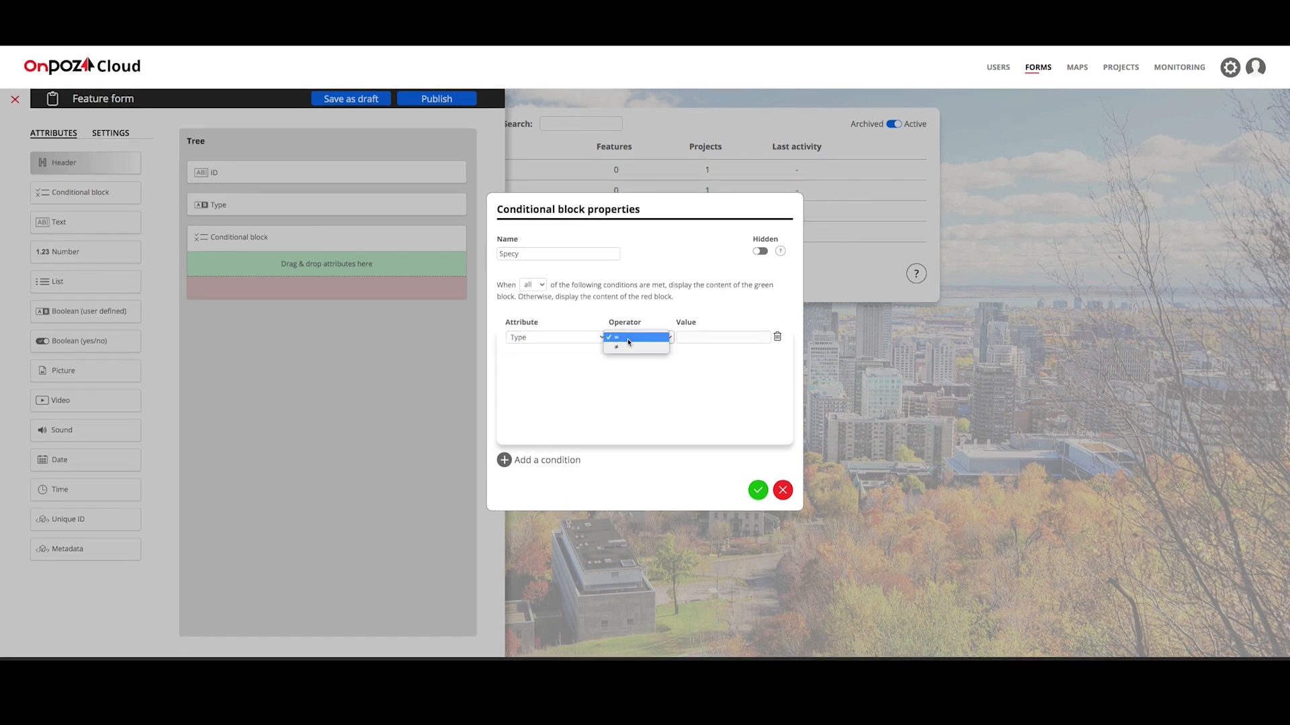
click(628, 338)
click(700, 338)
click(701, 338)
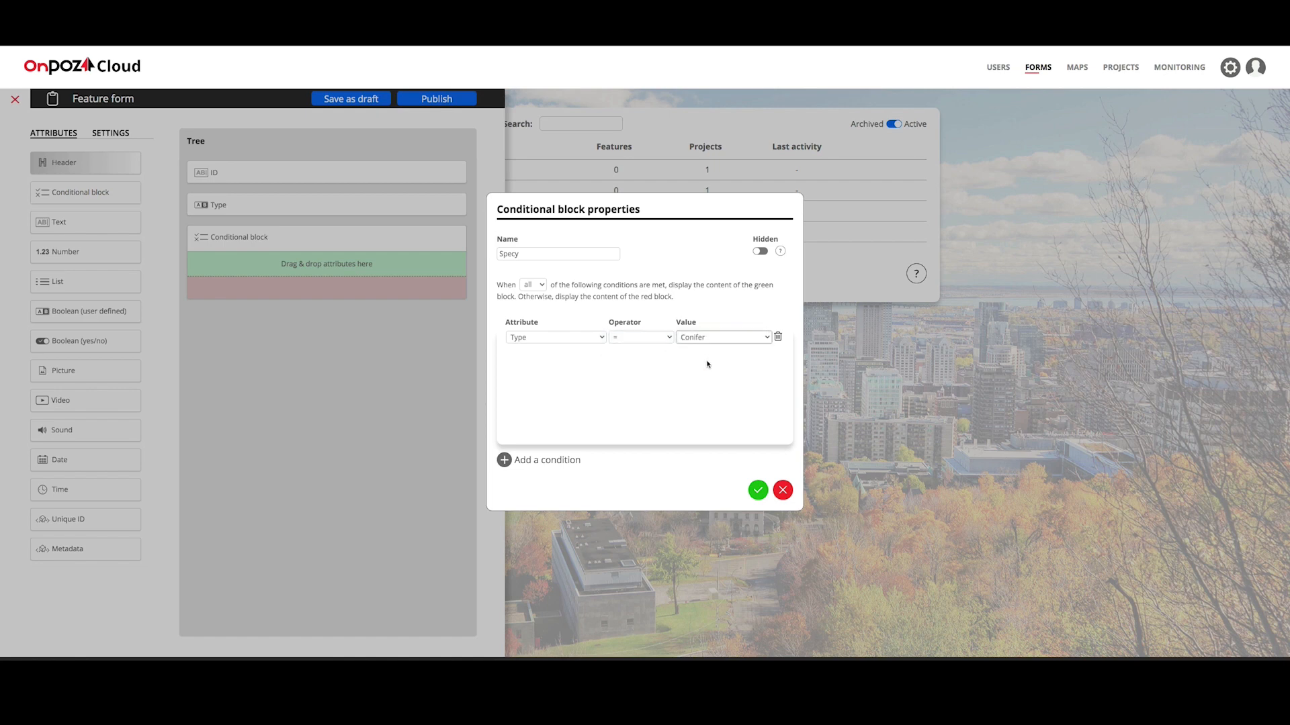
click(758, 490)
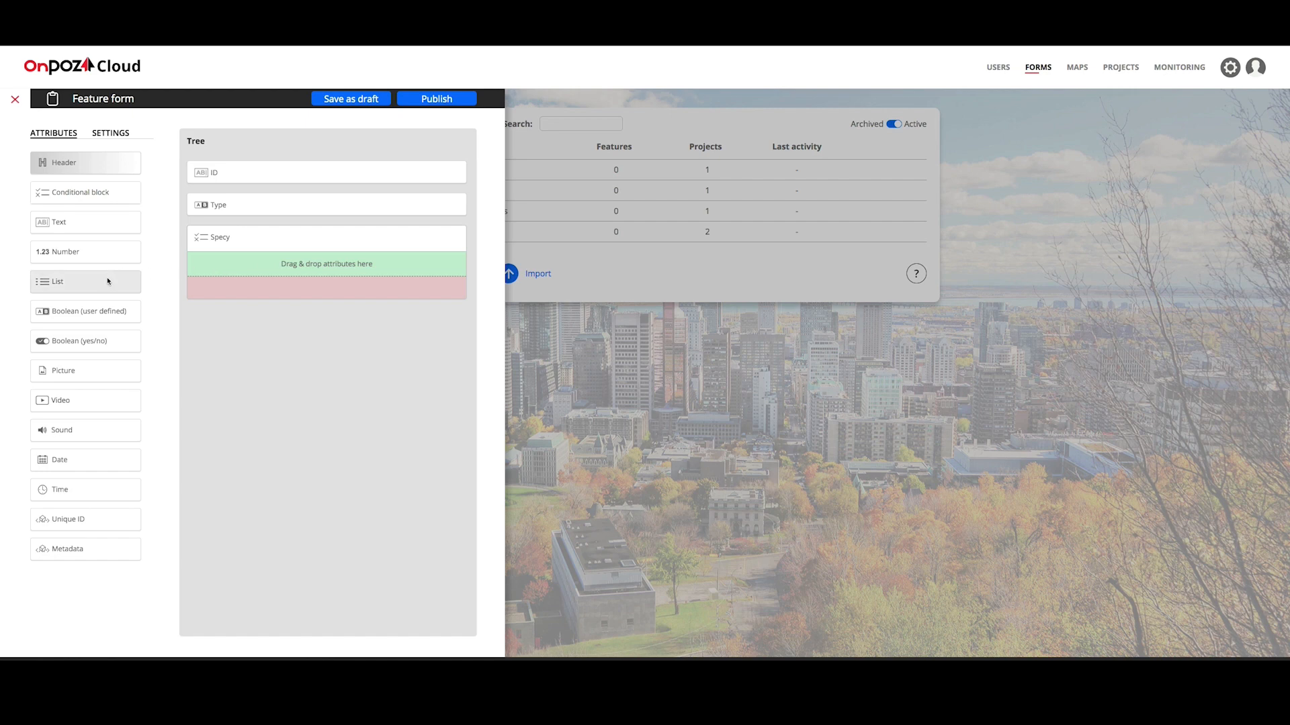
Step: Add a list attribute to the green section of the Specy block and name it Conifer sp
drag(110, 281, 242, 278)
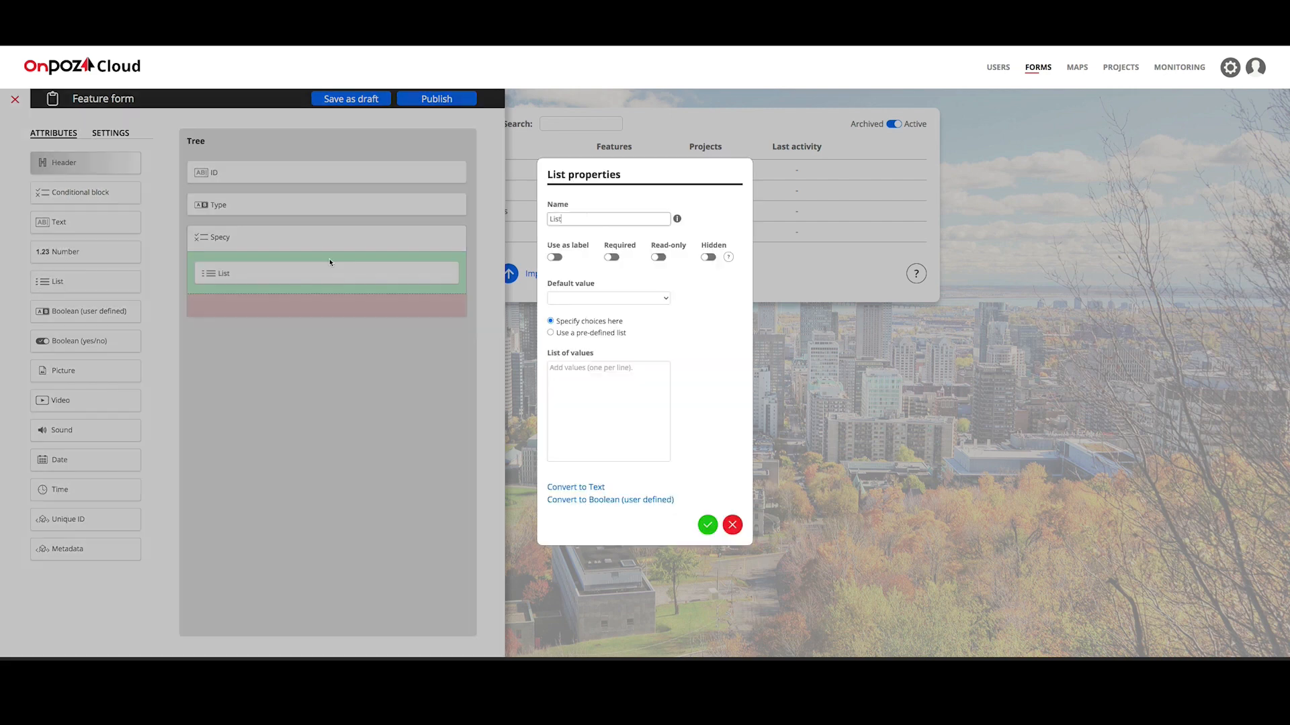
drag(564, 221, 535, 223)
text(Conifer sp)
Step: Copy the conifer species from Cedar to Tamarack out of the Tree_specy Word document and use them as the Conifer sp list values
click(945, 695)
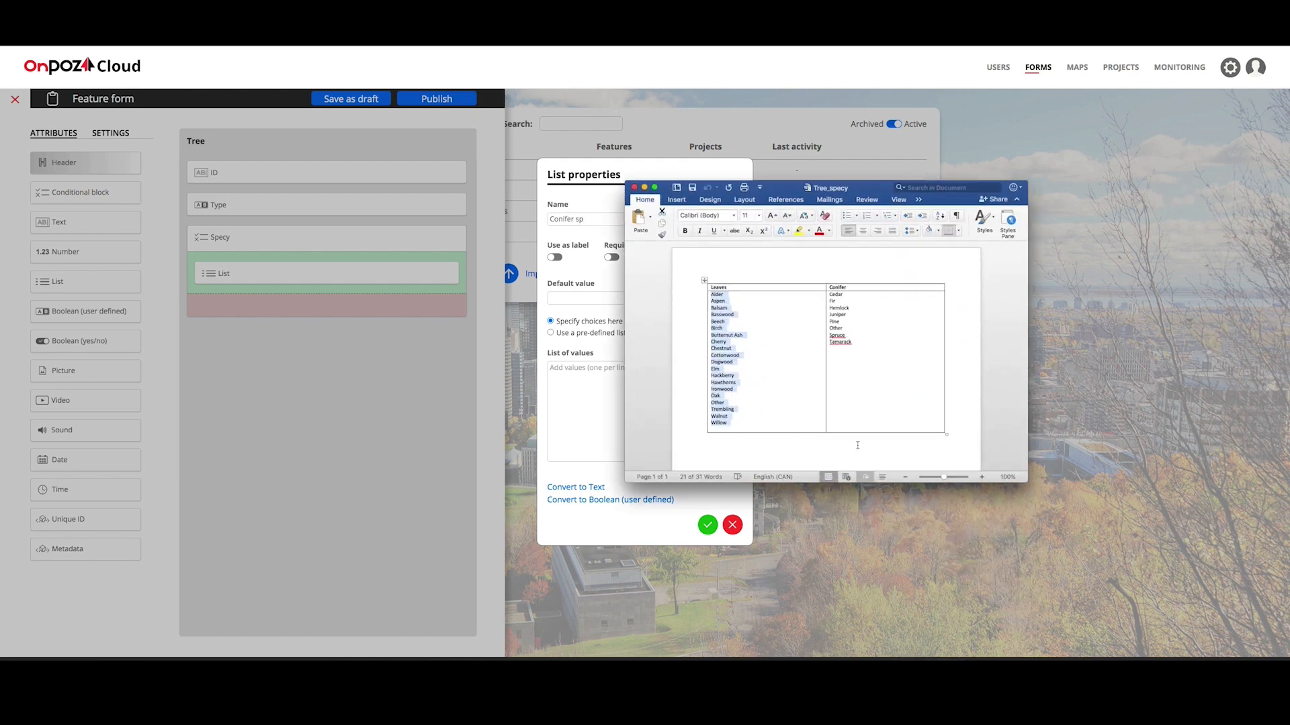
drag(855, 343, 831, 303)
key(super+c)
click(581, 389)
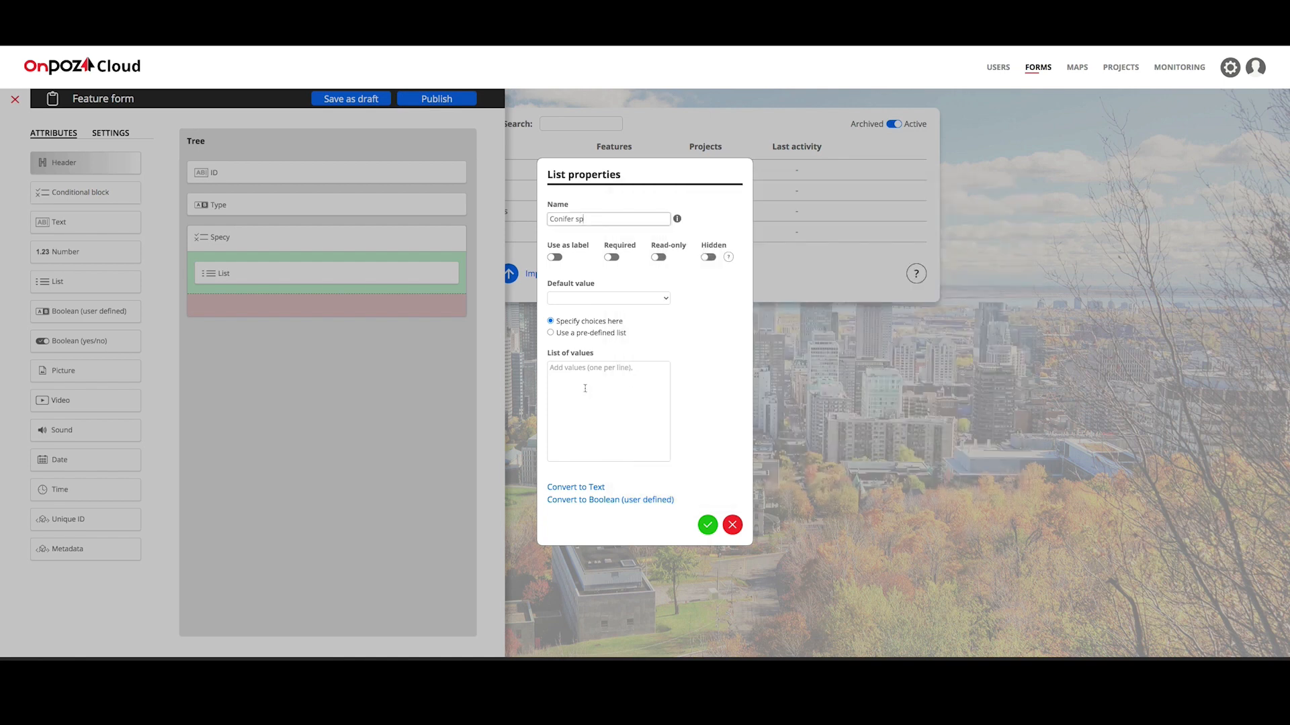
key(super+v)
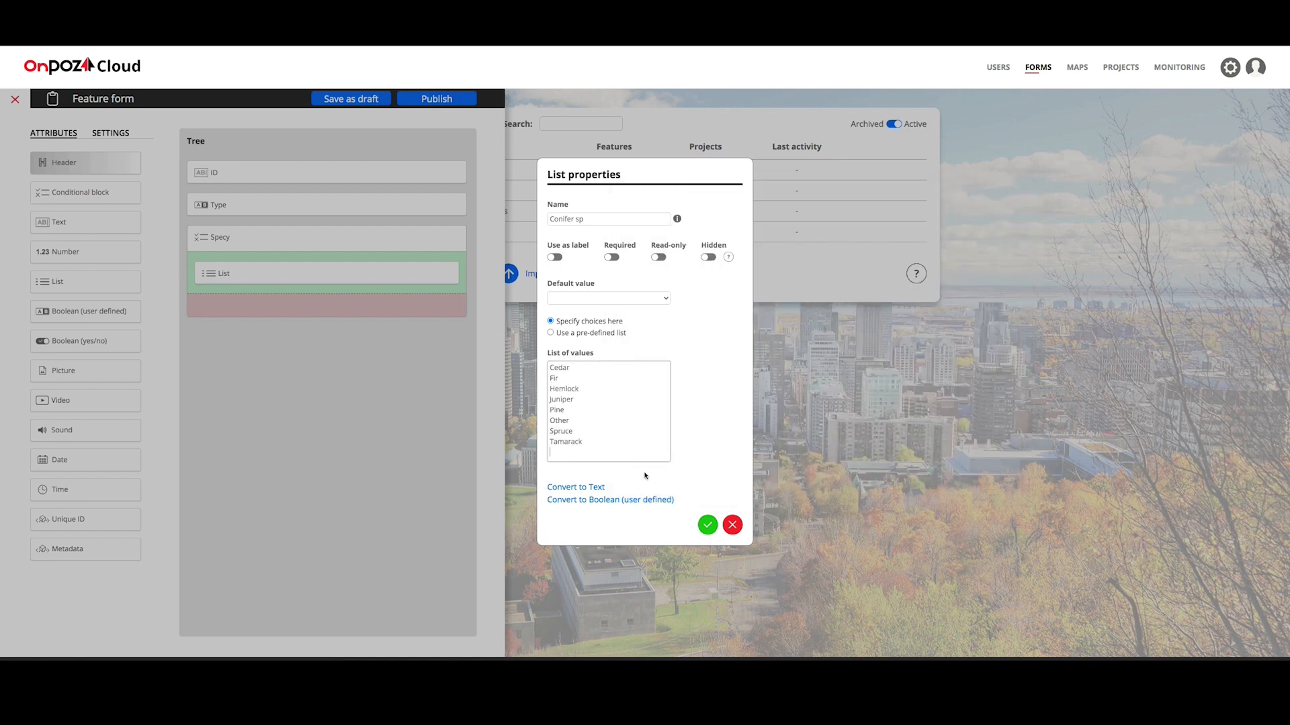
click(706, 525)
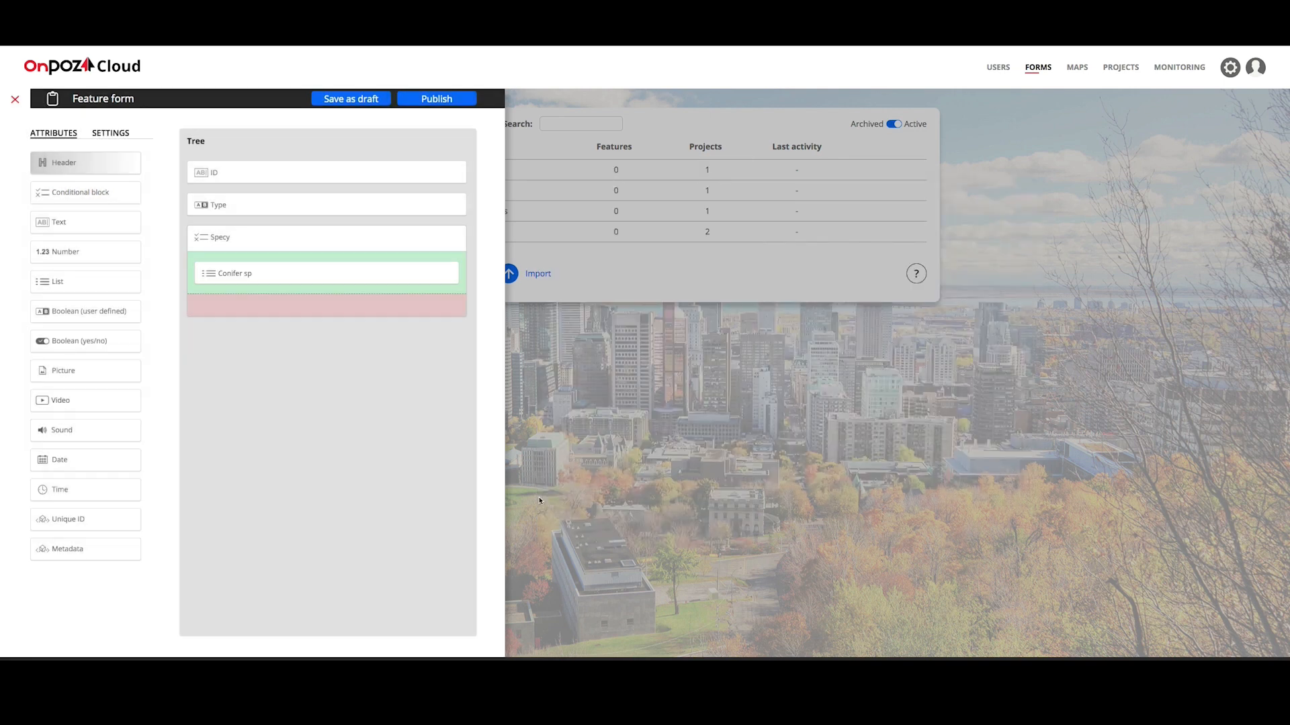
Step: Add a list attribute named specy lv to the red section of the Specy block, using the copied leafy species ending in Willow as values
drag(94, 287, 257, 328)
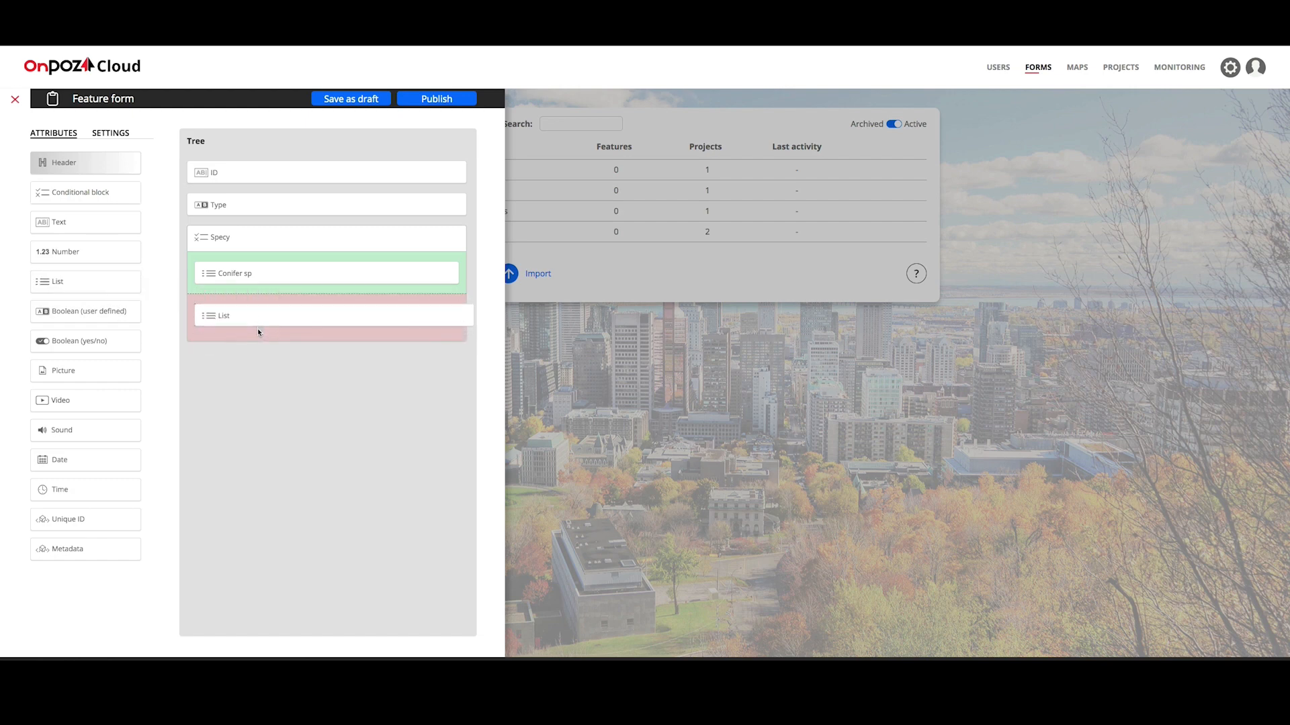
drag(590, 220, 538, 221)
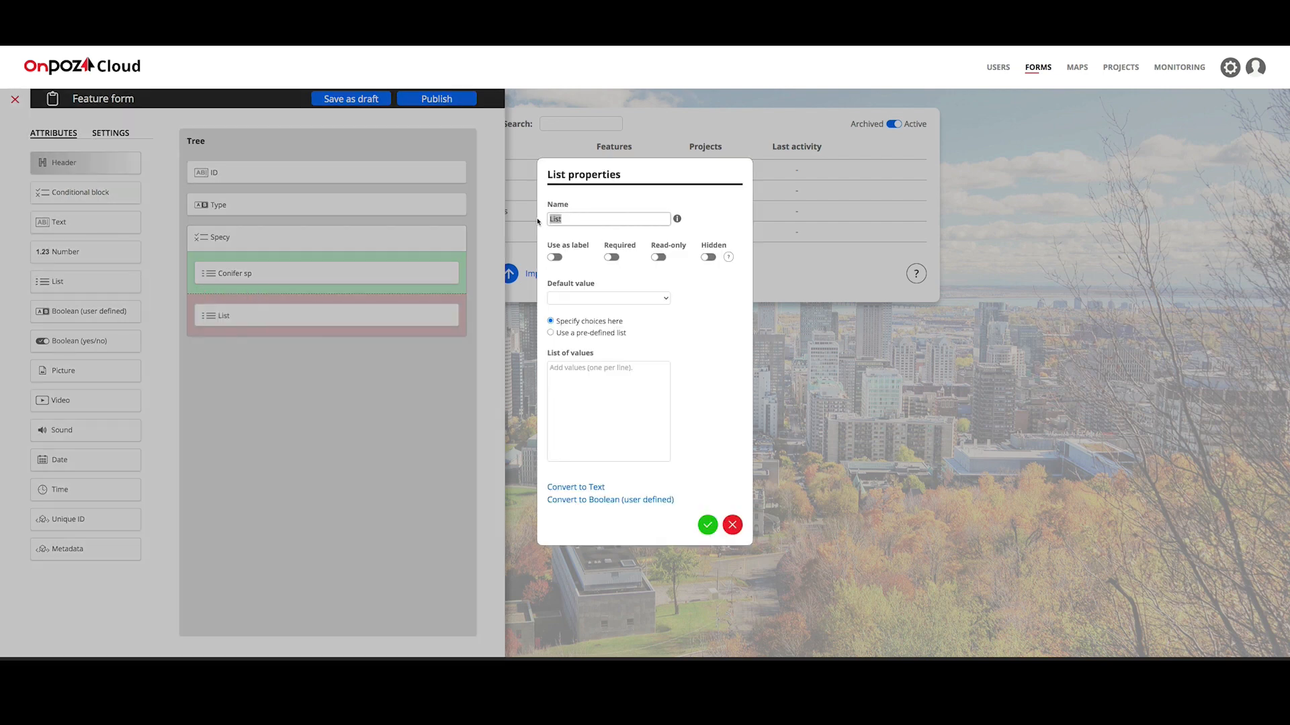
text(specy lv)
click(597, 366)
key(ctrl+v)
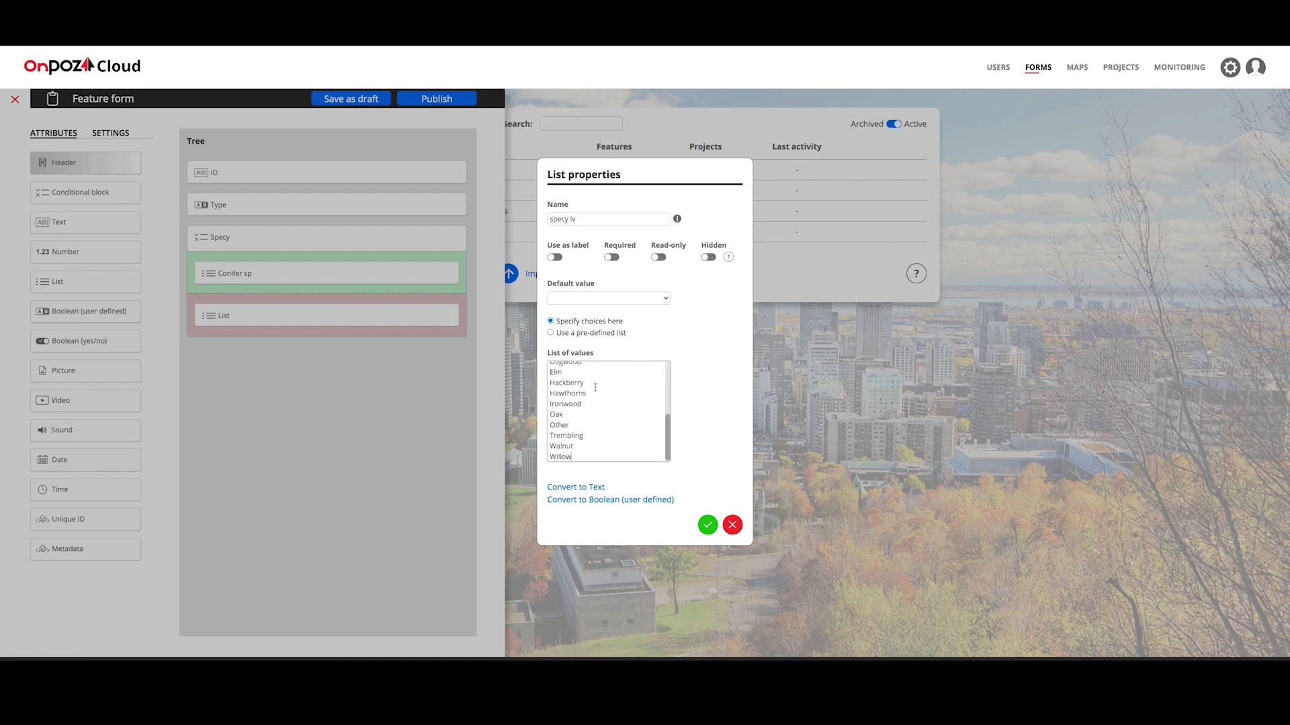
click(708, 526)
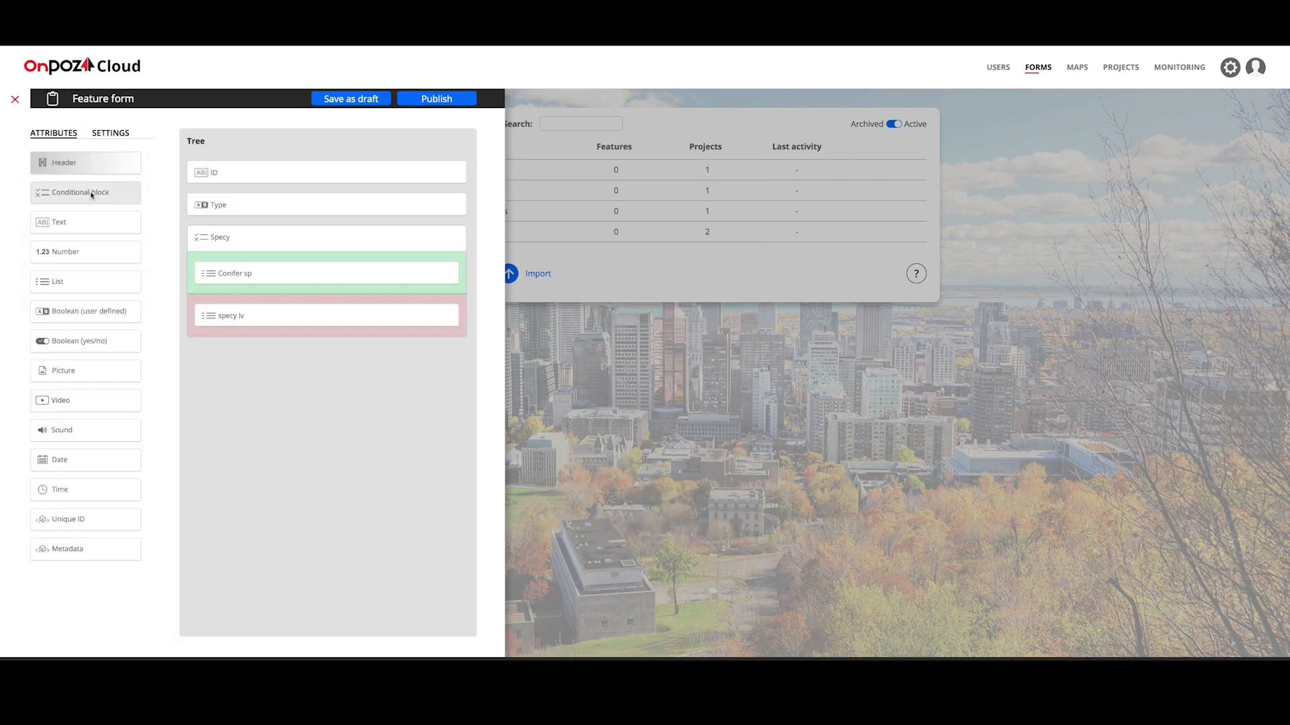
Step: Add a second conditional block below the Specy block and set its first condition to Conifer sp = Other
drag(110, 197, 254, 378)
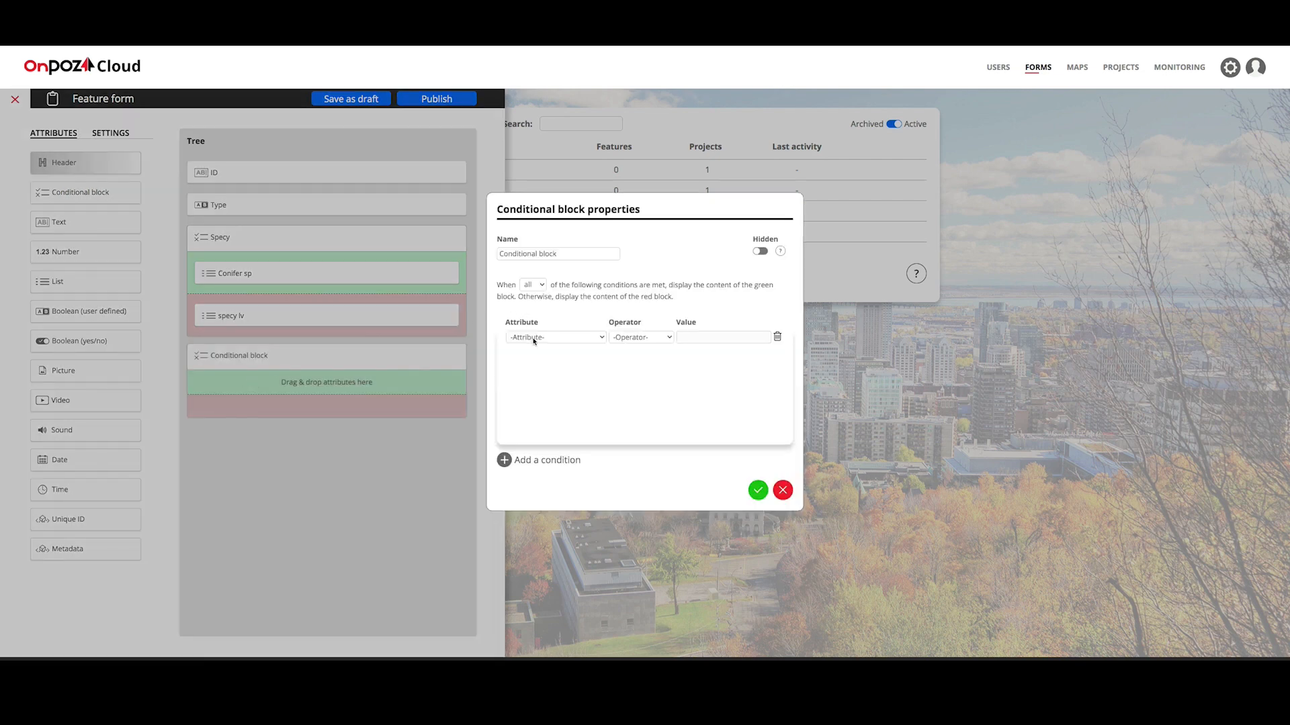
click(534, 337)
click(578, 349)
click(628, 337)
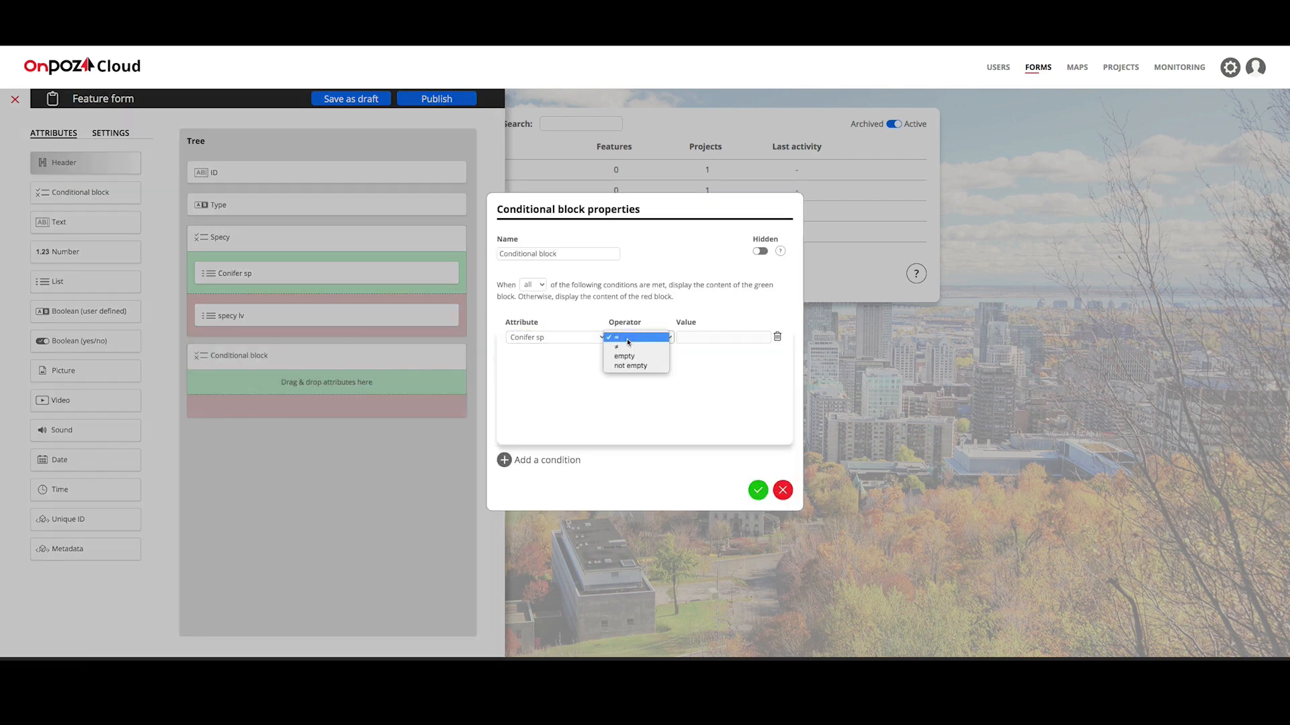
click(628, 339)
click(698, 337)
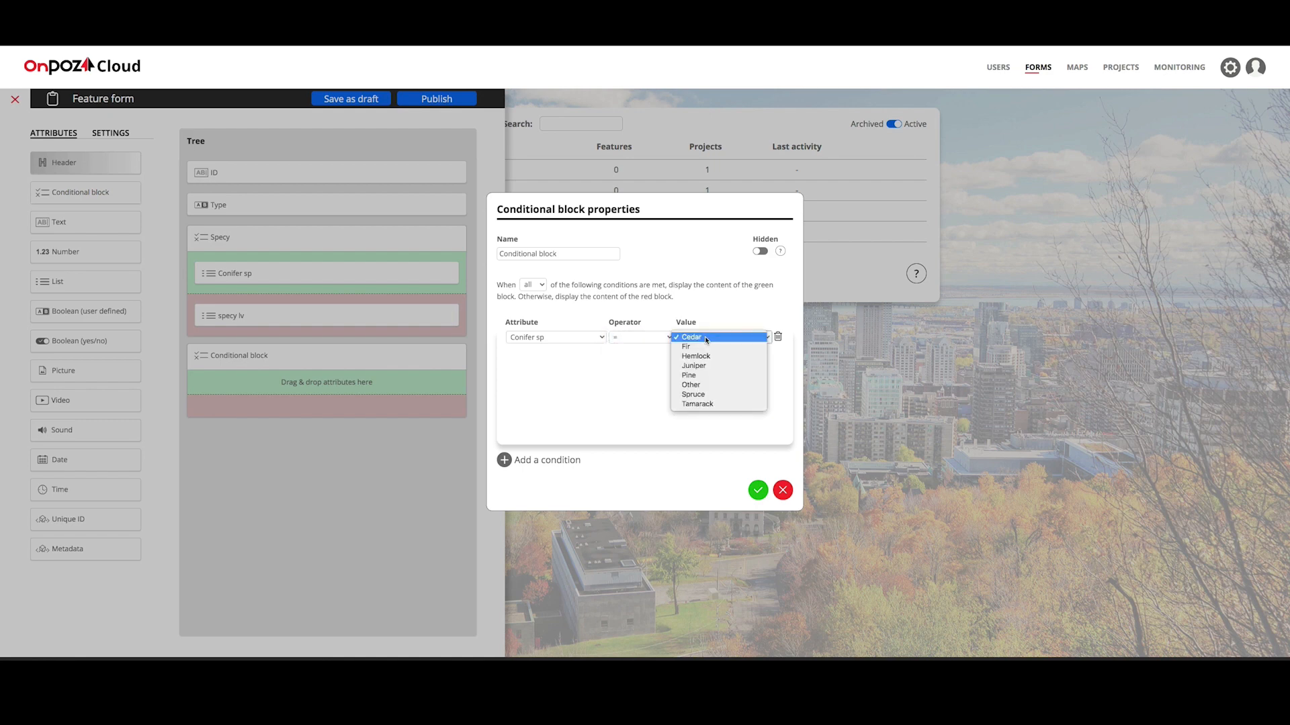
click(701, 387)
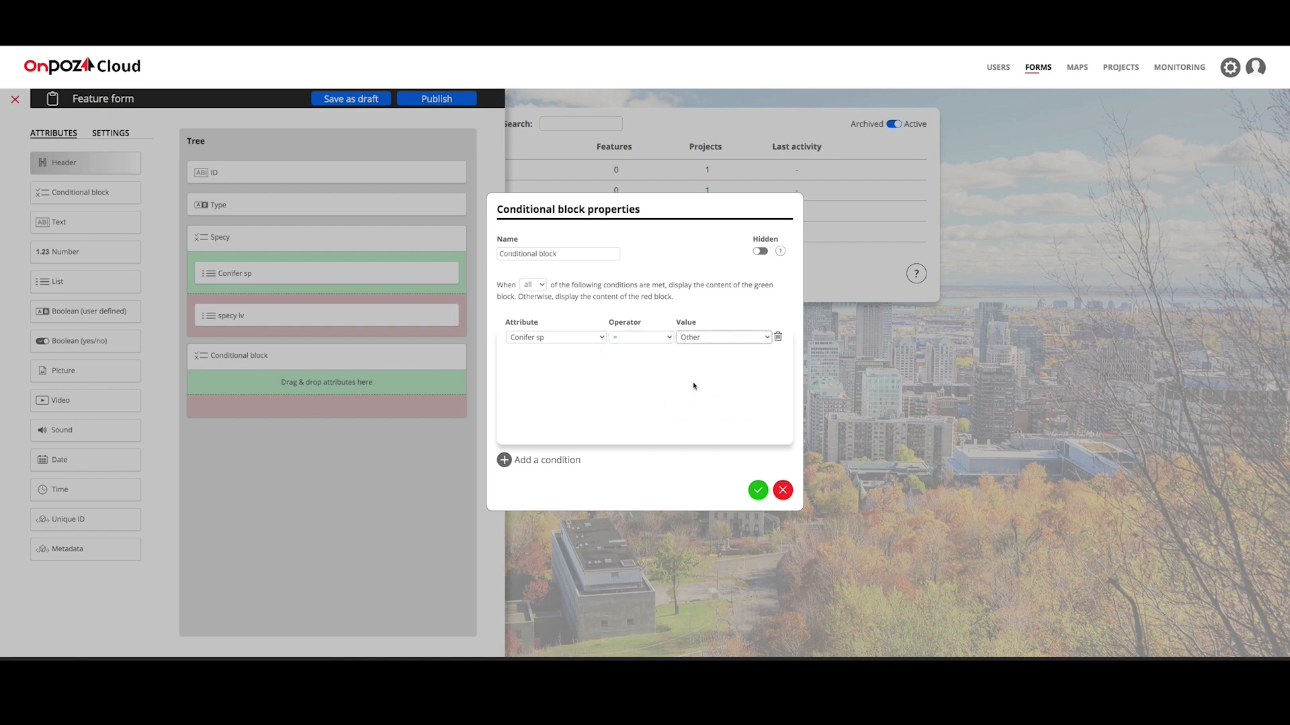
Step: Make the new block match any condition, add a second condition specy lv = Other, and apply the block properties
click(536, 288)
click(536, 295)
click(518, 460)
click(589, 355)
click(544, 382)
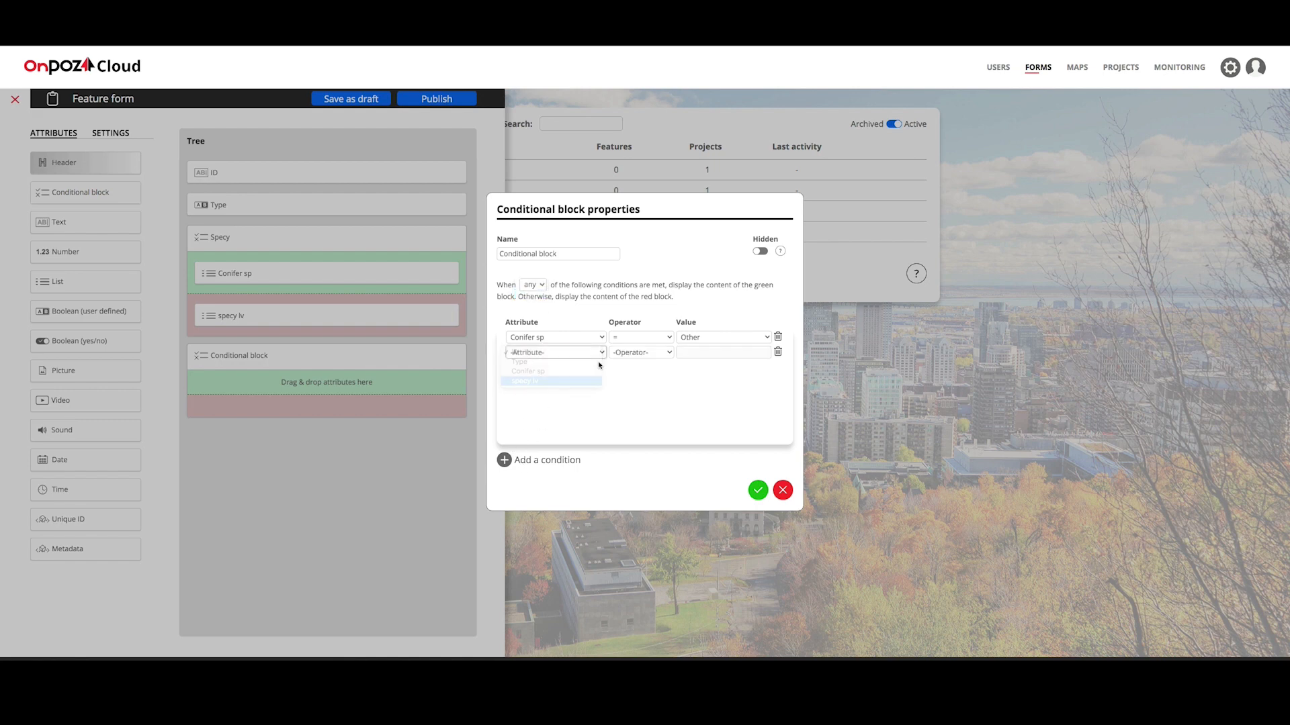
click(640, 353)
click(639, 362)
click(722, 353)
click(699, 509)
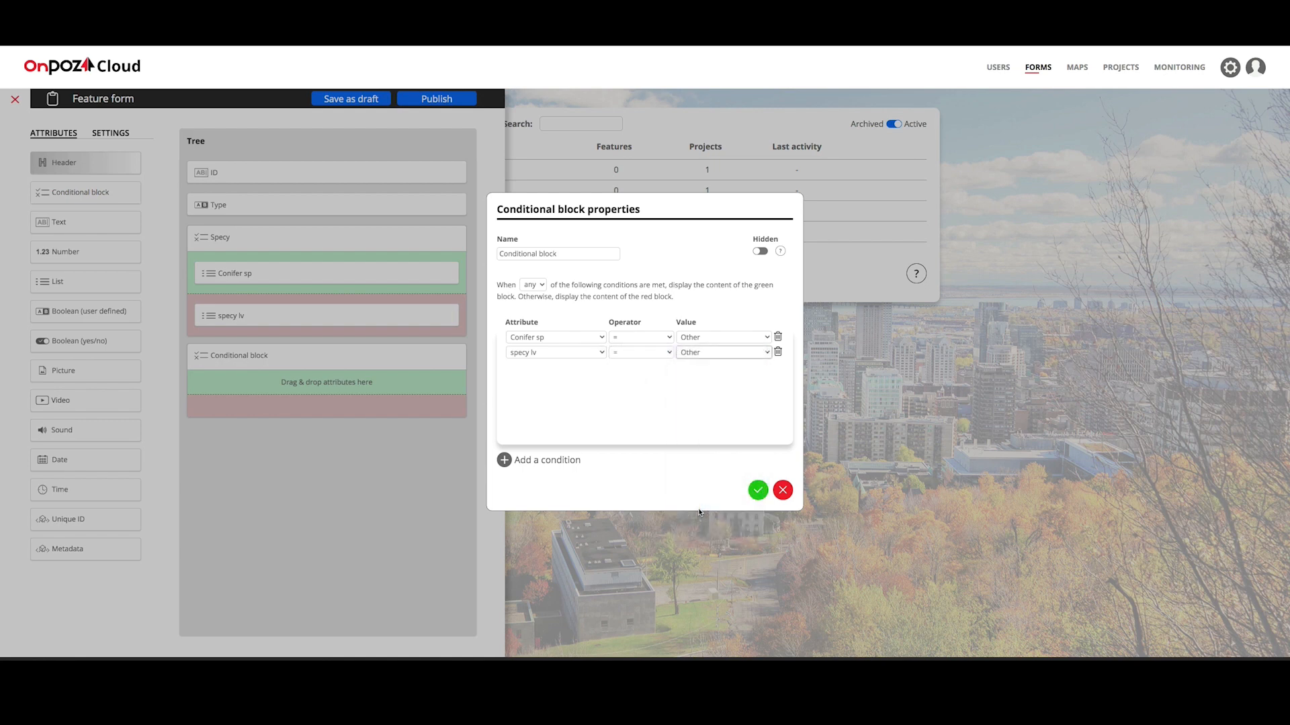
click(758, 492)
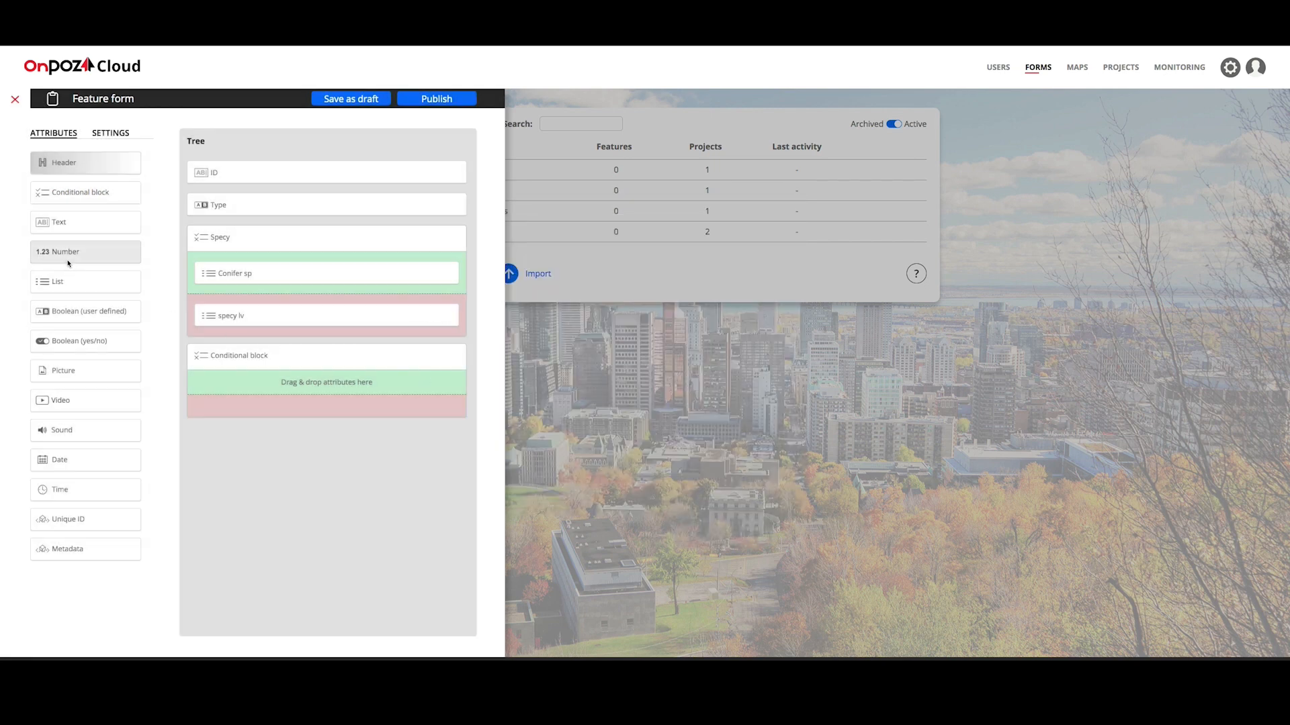
Step: Add a required text attribute named name specy to the green section of the second conditional block
drag(63, 225, 262, 363)
double_click(557, 214)
text(name specy)
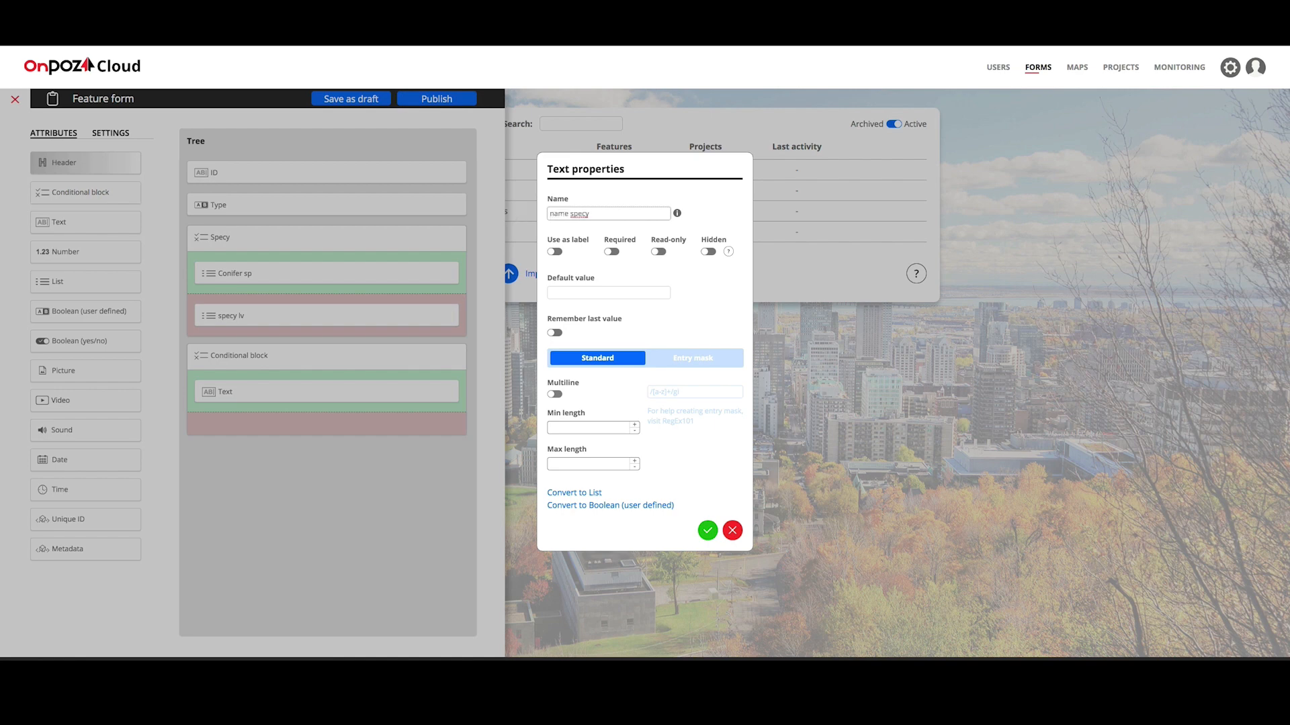
click(611, 251)
click(707, 531)
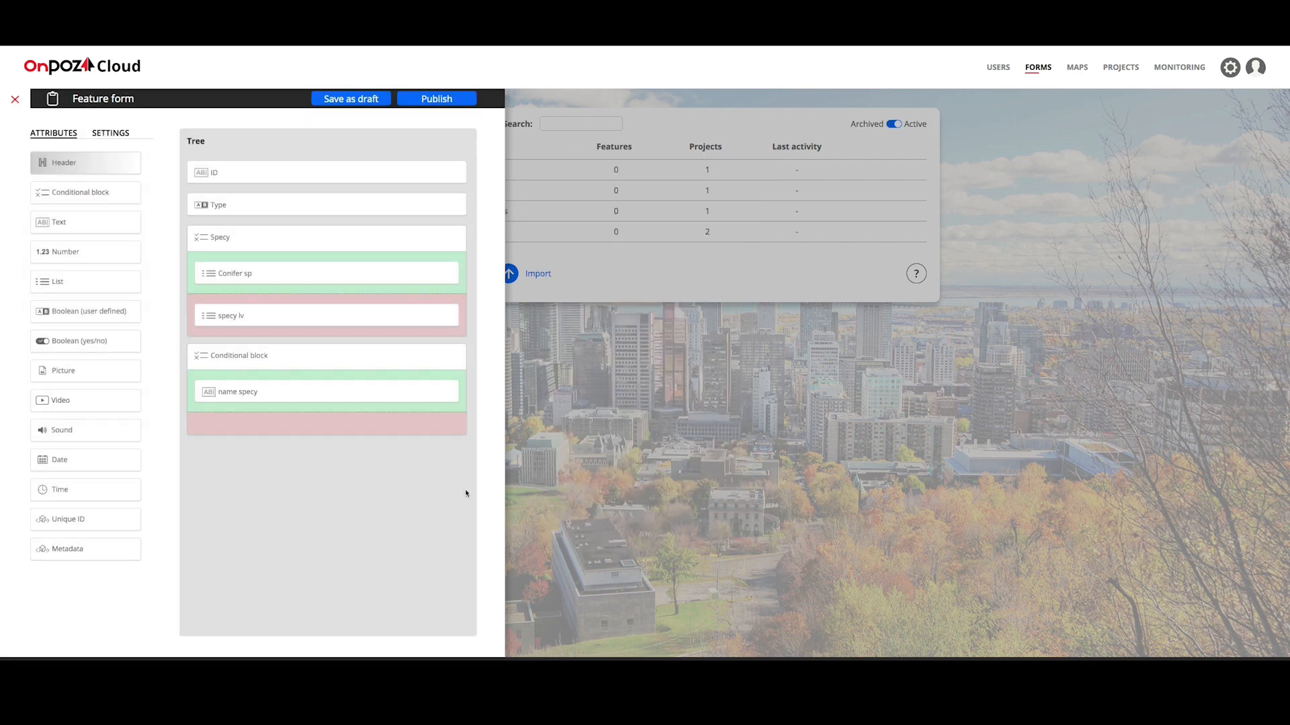
Step: Add a required picture attribute below name specy in the green section of the second conditional block
drag(87, 371, 241, 423)
click(436, 419)
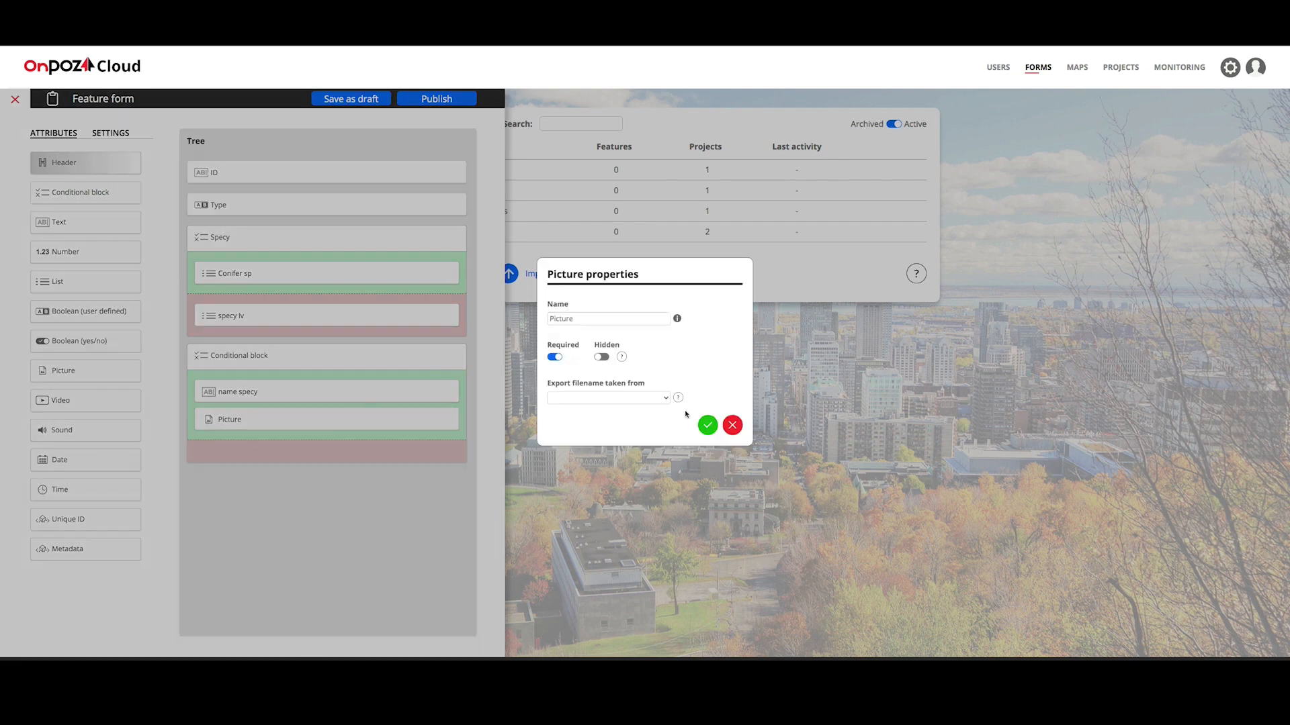
click(707, 425)
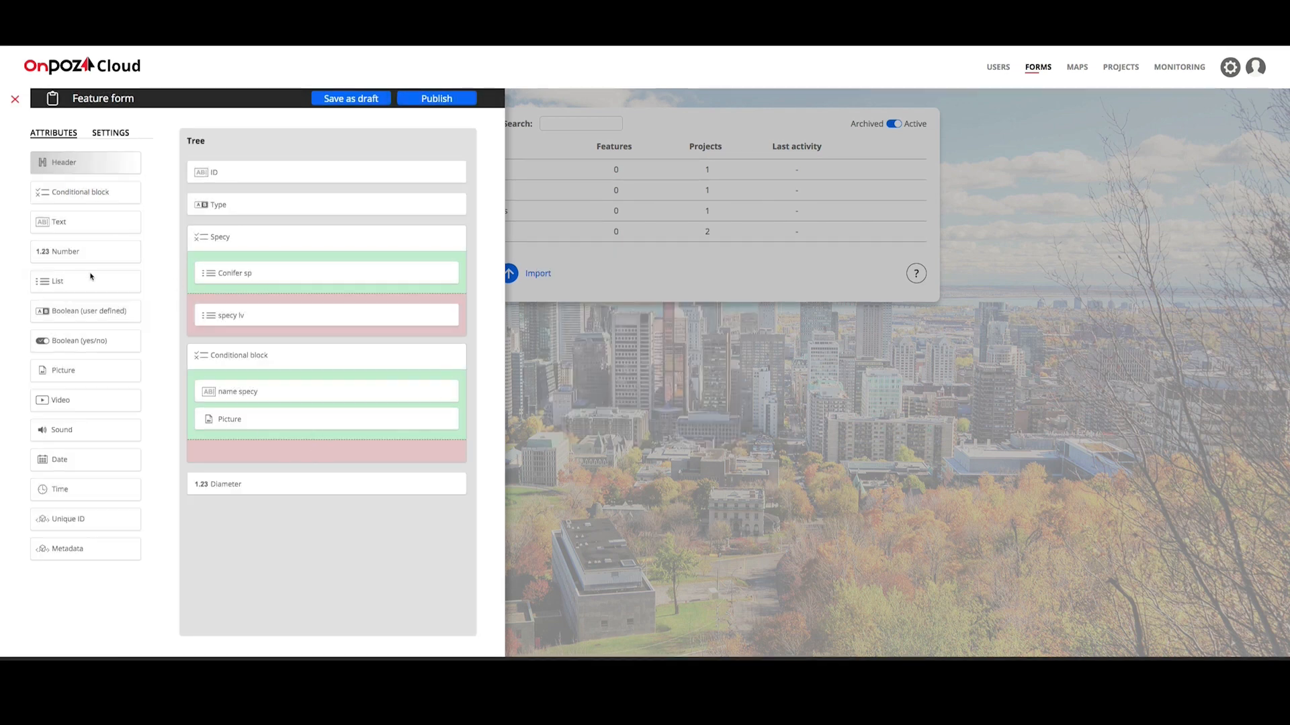
Step: Add a number attribute named Height below the Diameter attribute
drag(75, 259, 263, 574)
text(Height)
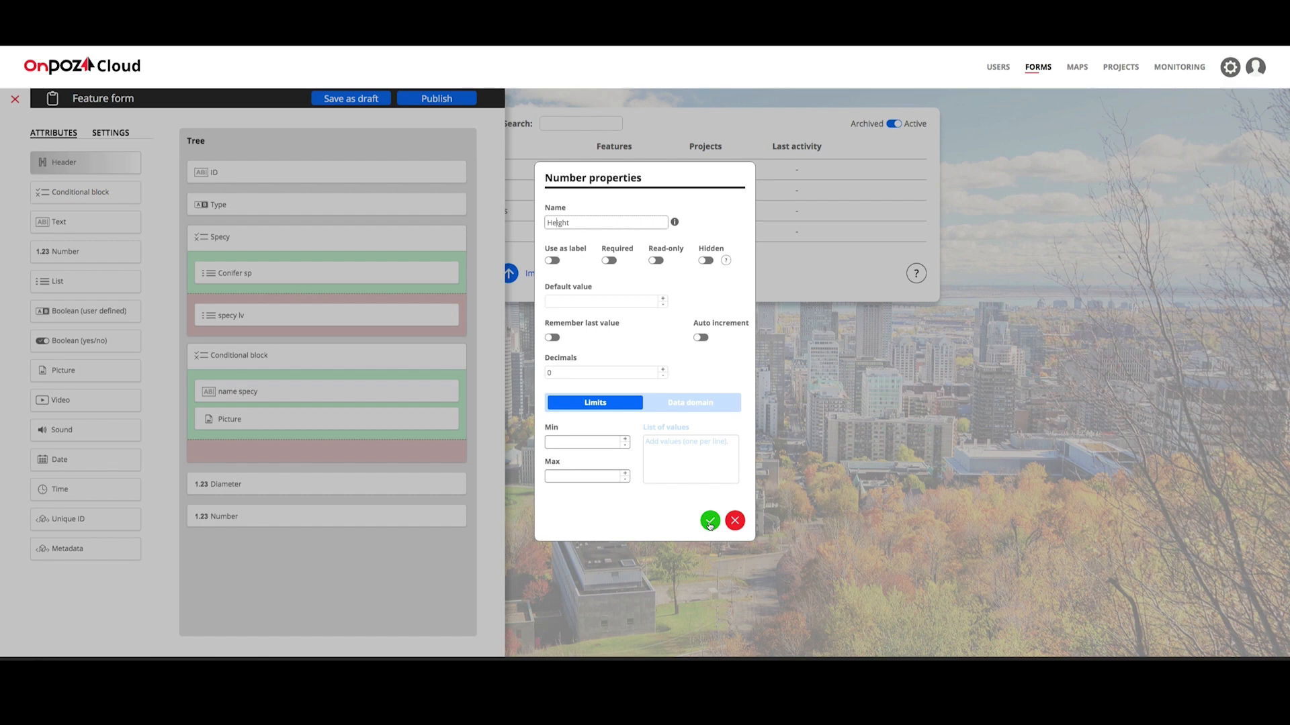
click(710, 523)
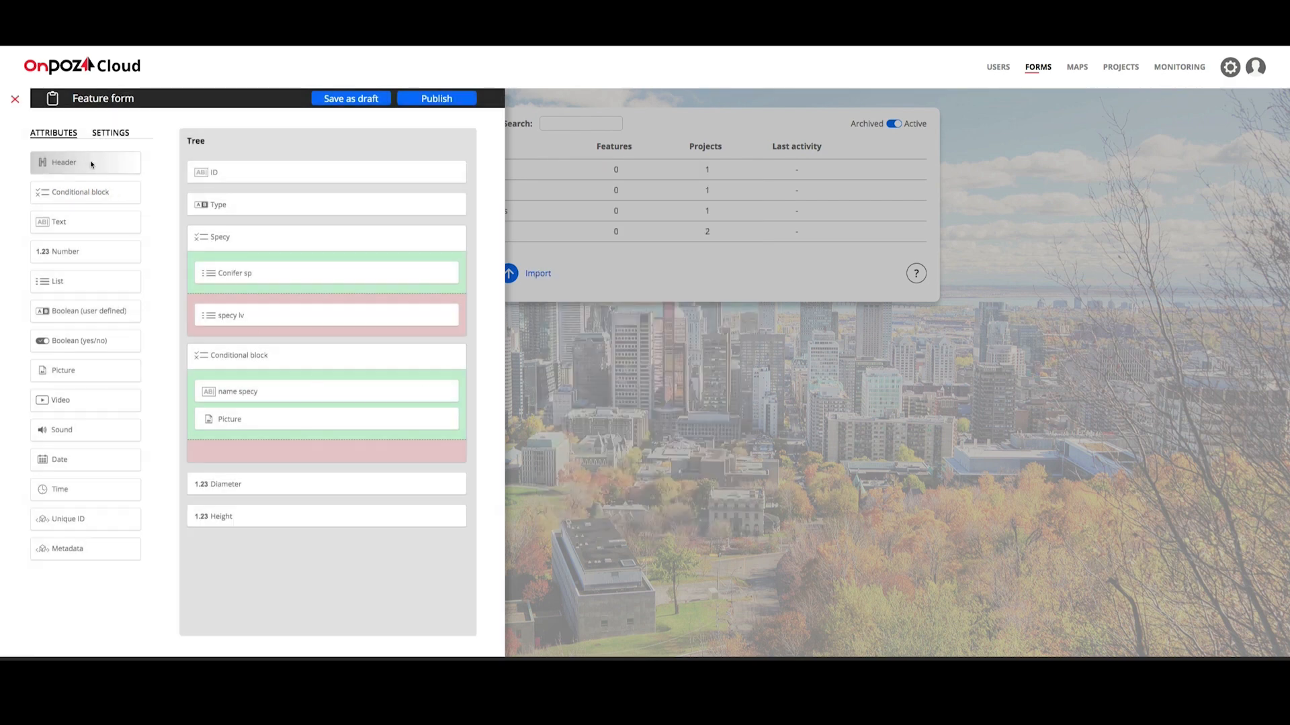
Step: Insert a header above the Diameter attribute and name it Tree measures
drag(82, 162, 236, 484)
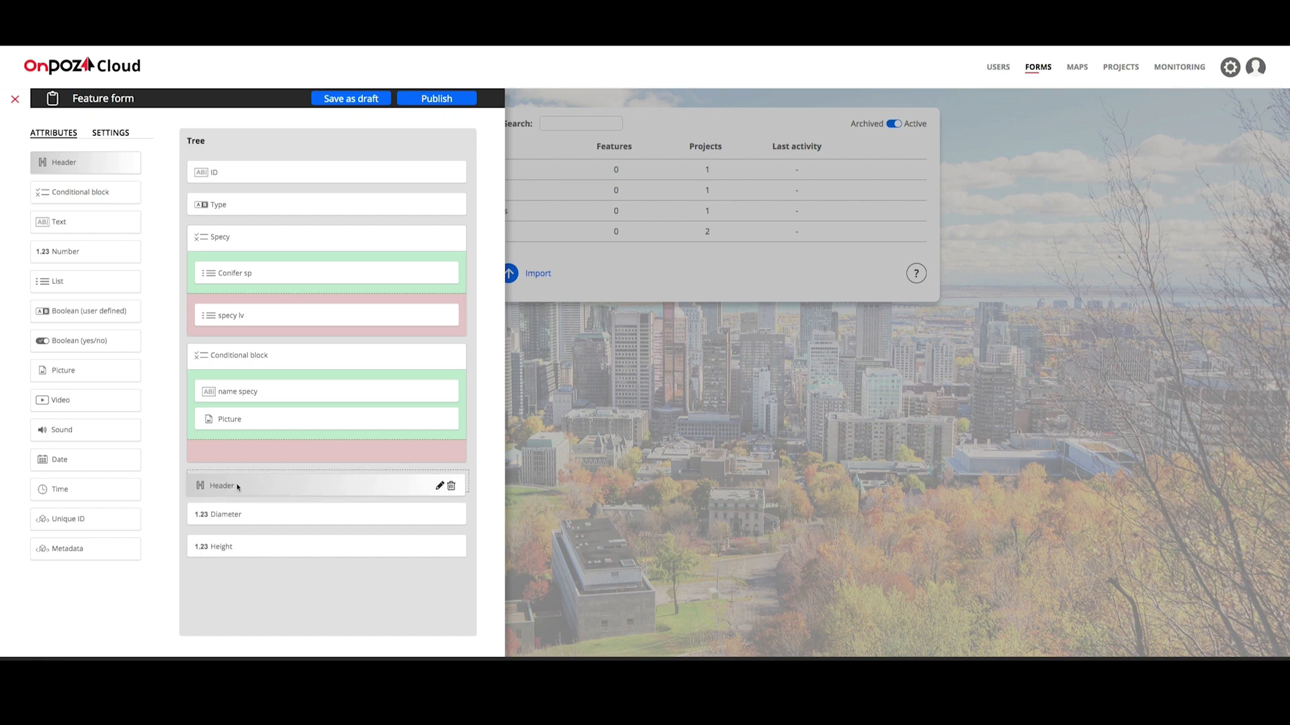
drag(608, 358, 535, 356)
text(Tre)
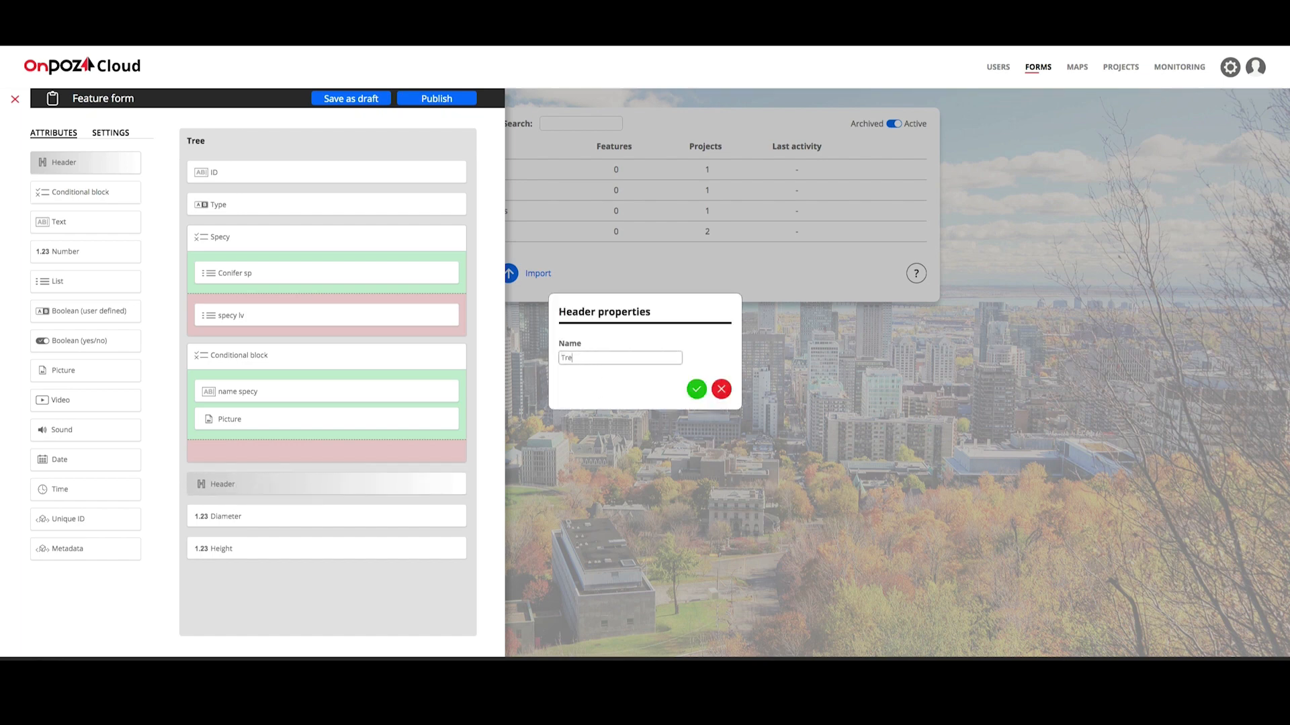
text(e measures)
click(693, 389)
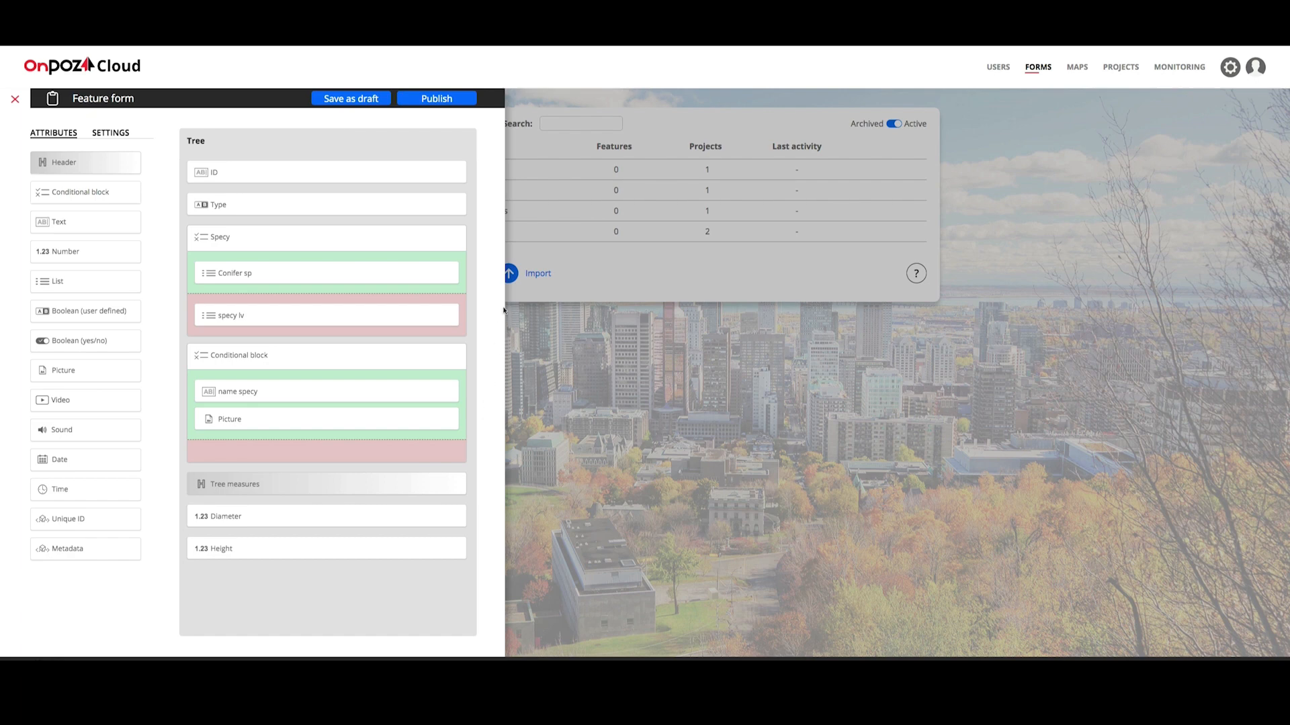
Step: Turn on conditional fill colors for the Tree form's symbol with Type as the source attribute
click(124, 134)
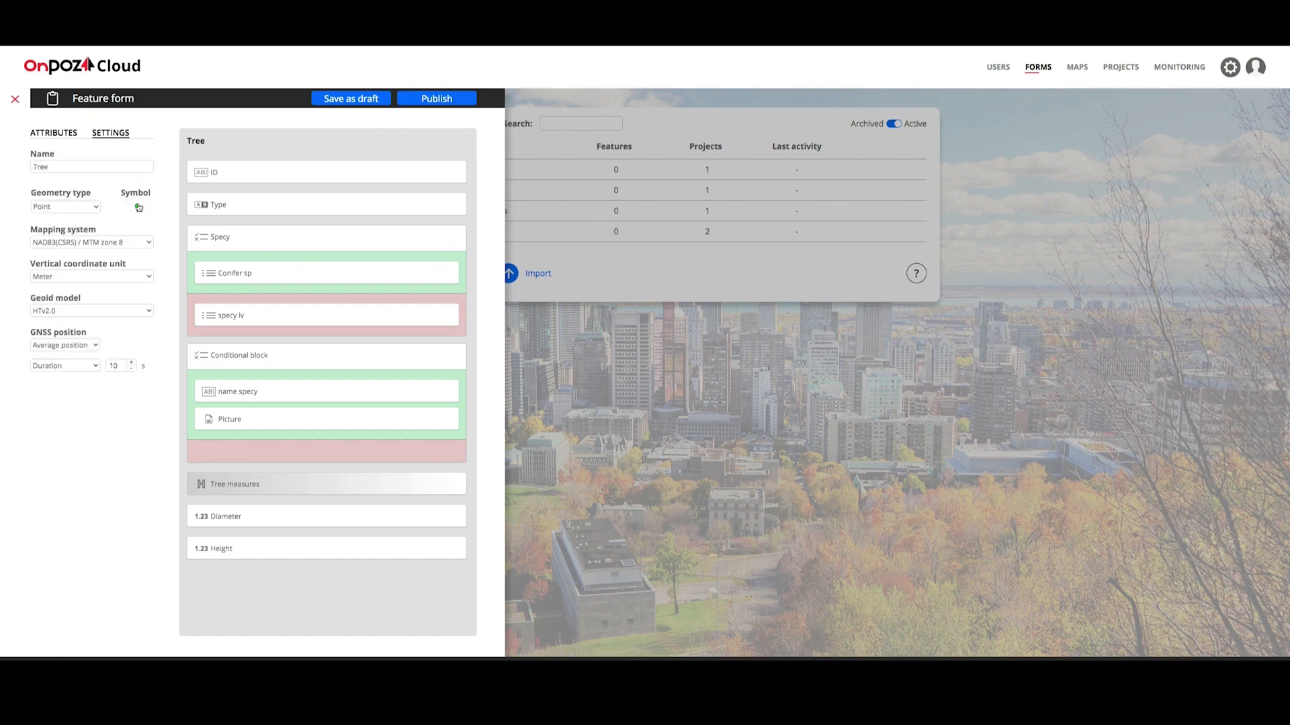
click(139, 207)
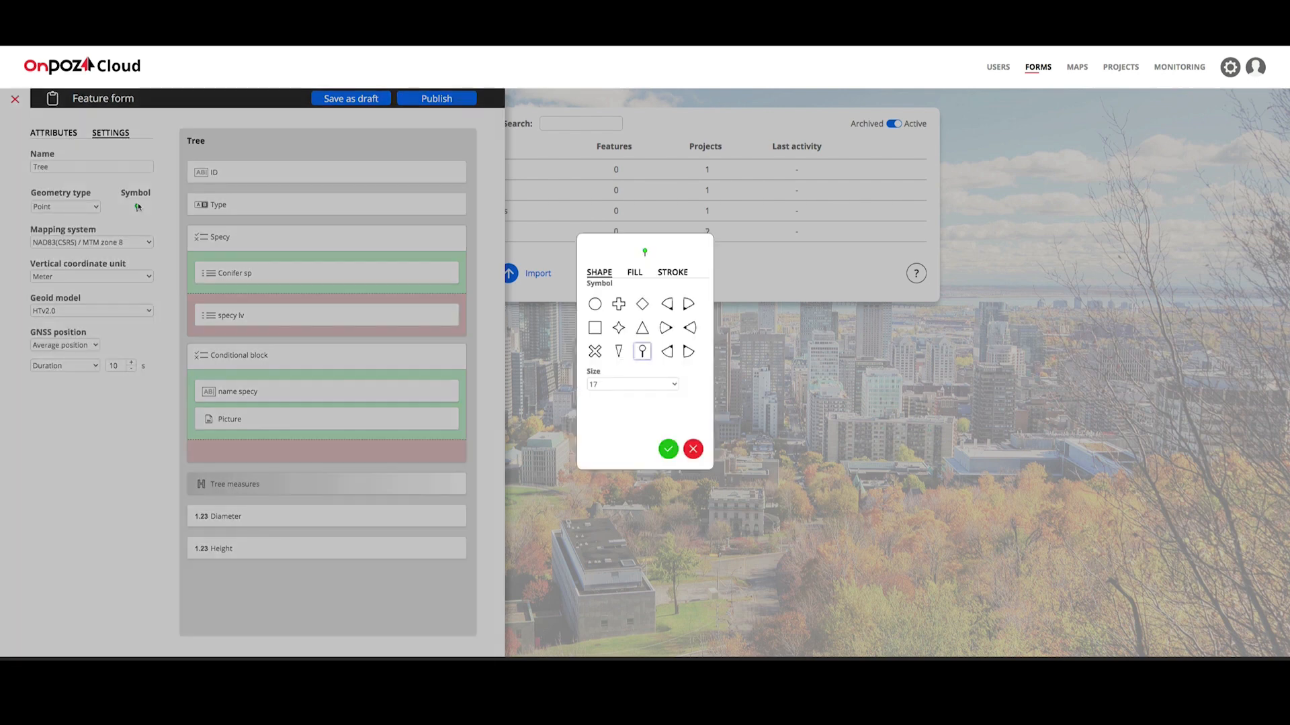
click(635, 272)
click(671, 397)
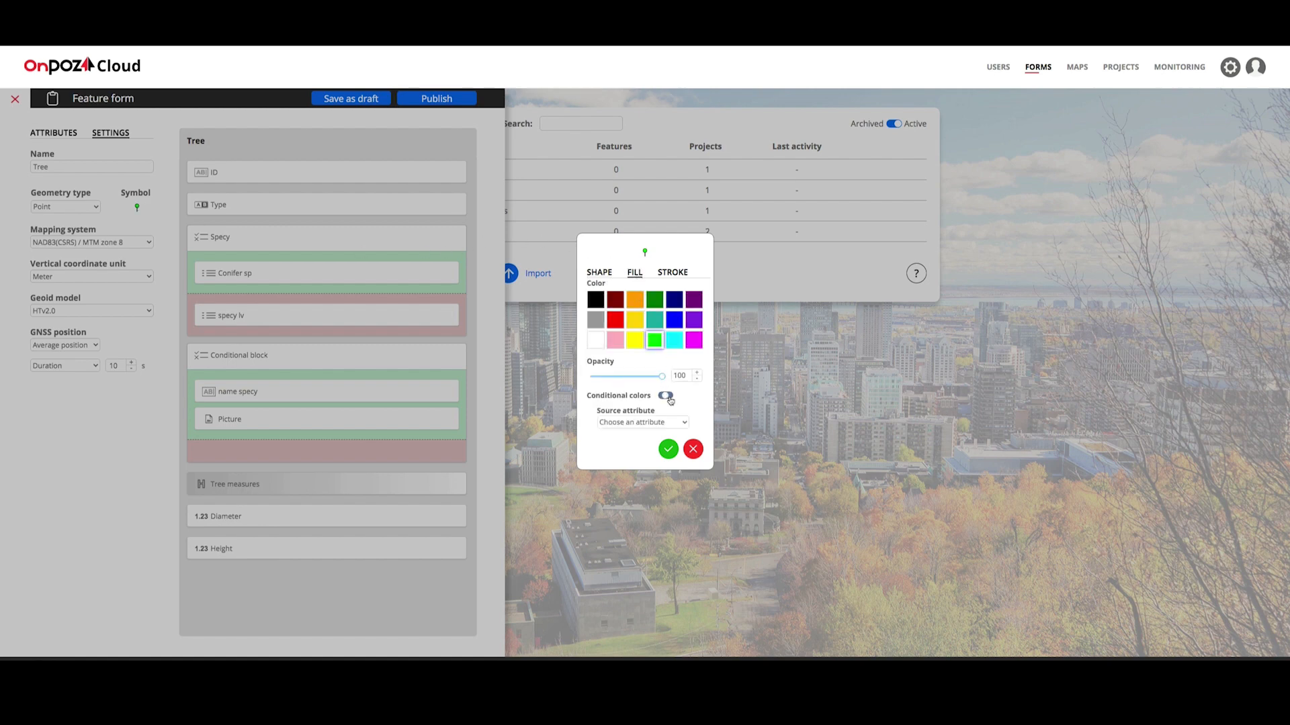
click(665, 422)
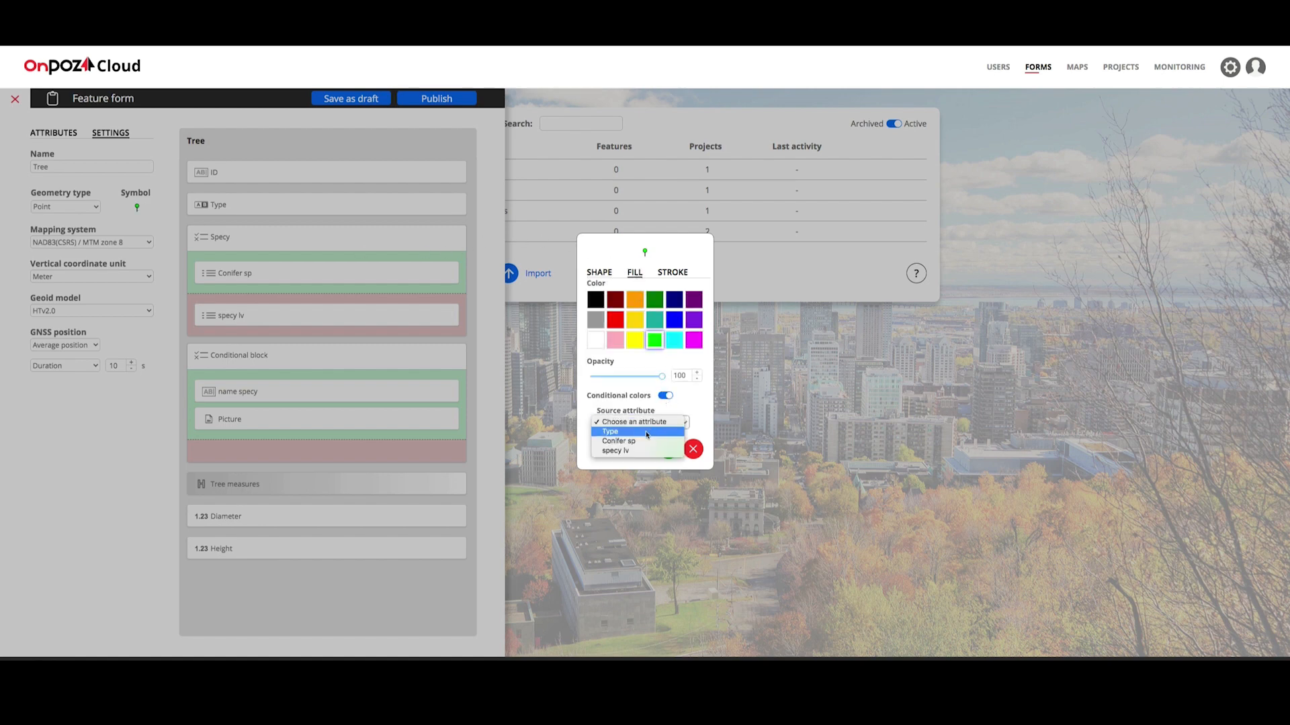
click(646, 433)
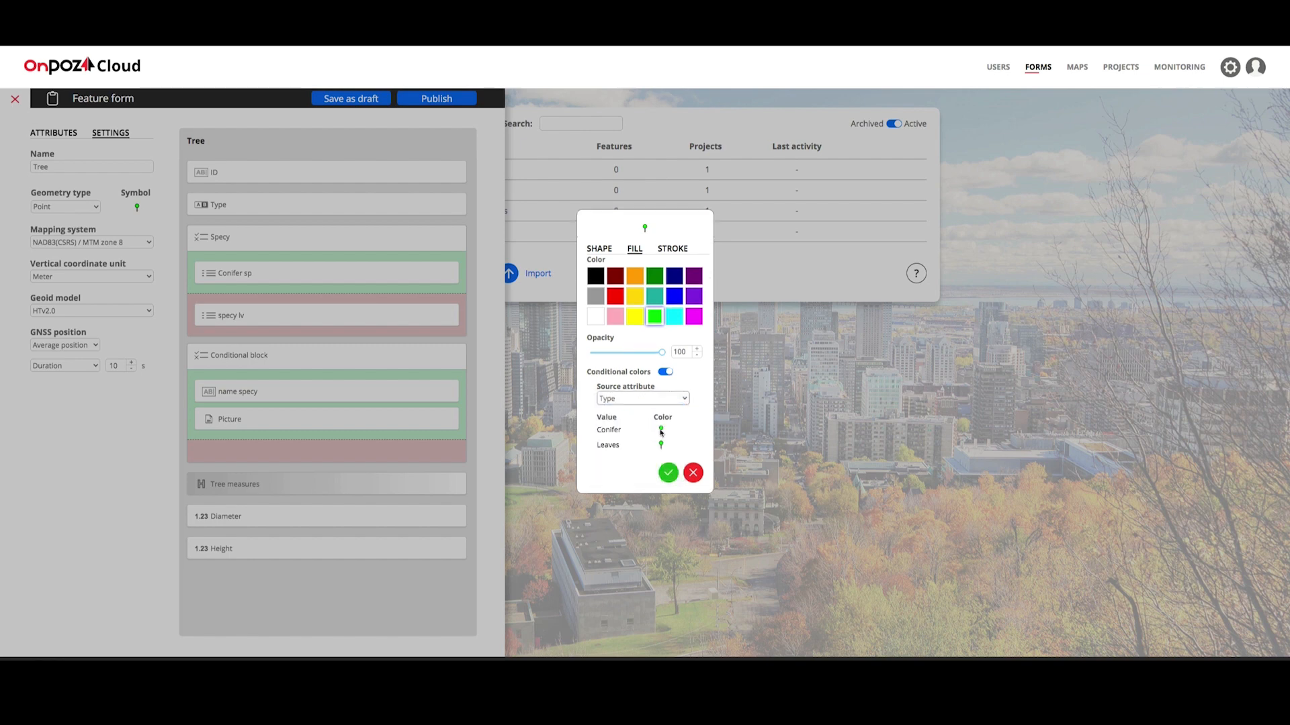
Step: Give the Conifer value a custom dark green fill, apply the symbol changes, and publish the Tree form
click(662, 431)
click(791, 372)
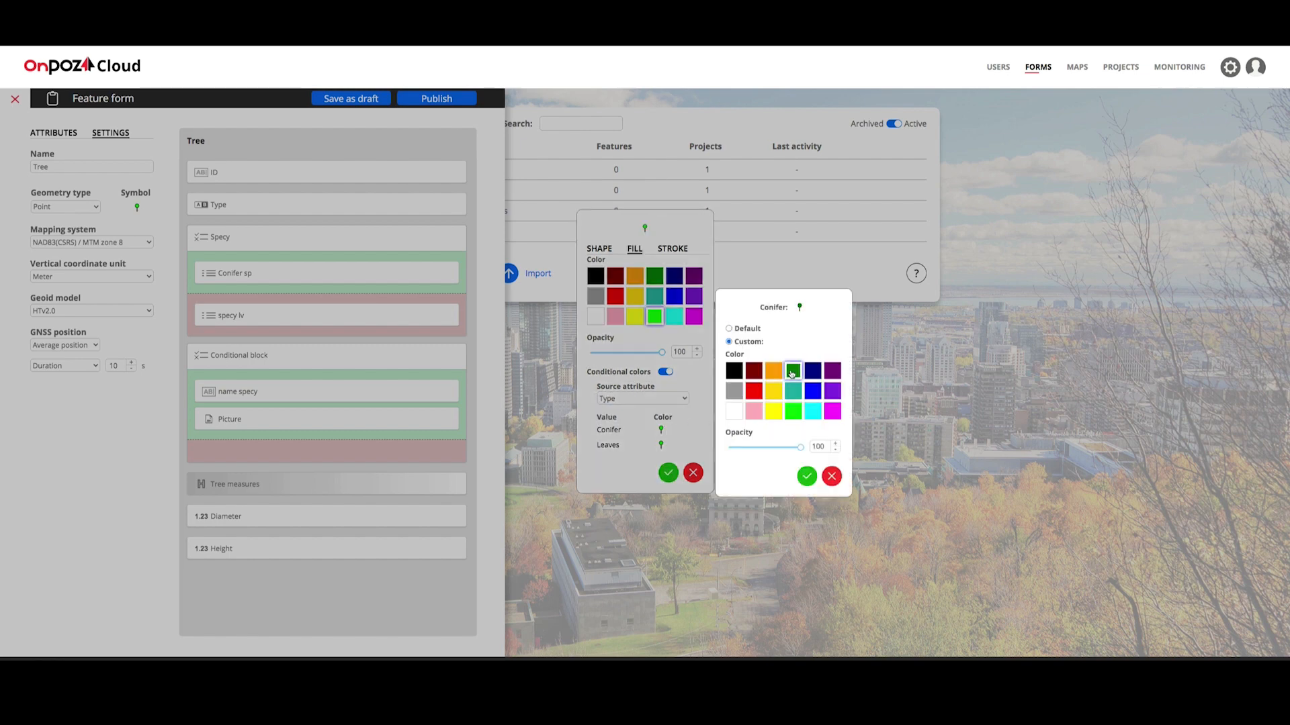
click(807, 477)
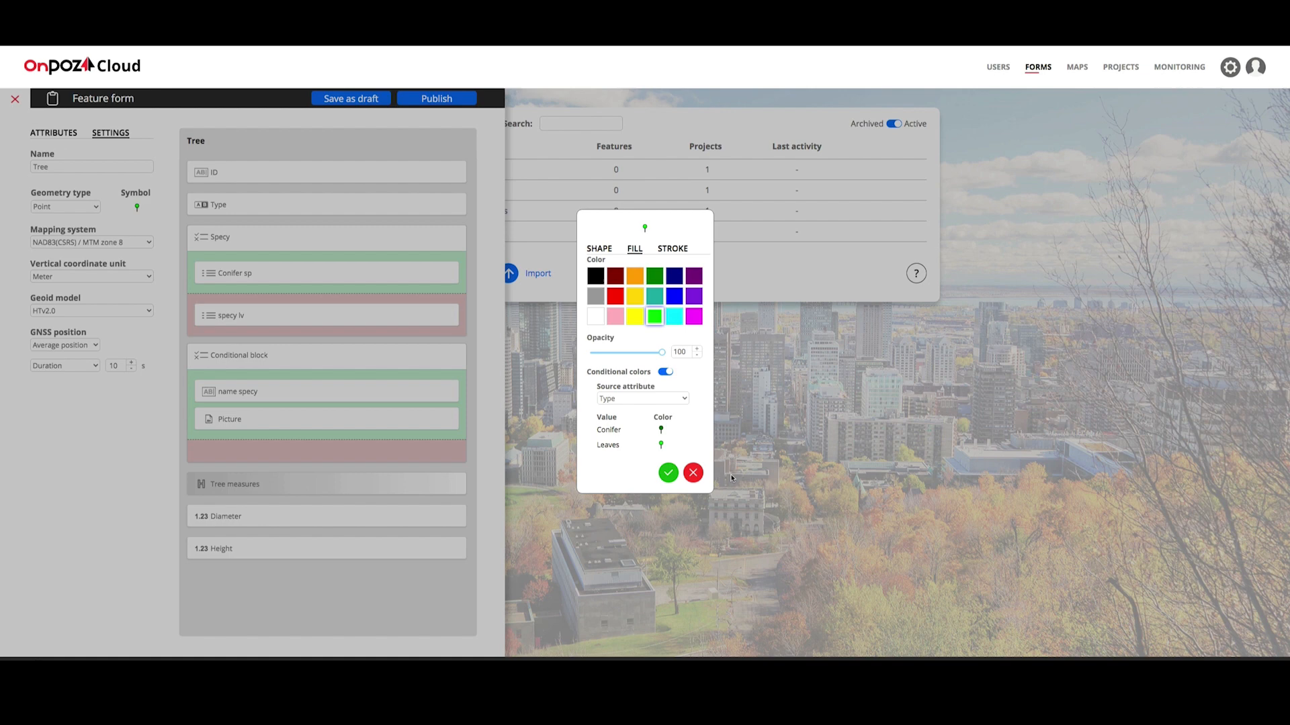
click(666, 473)
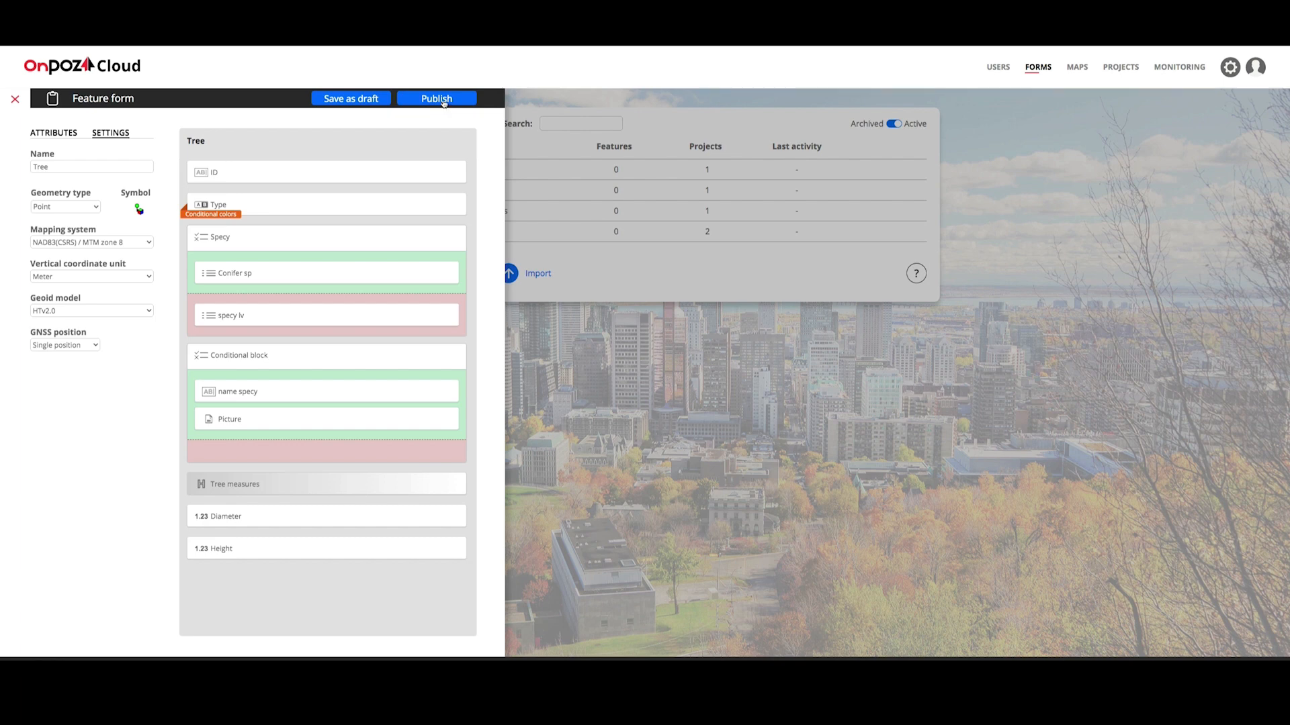
click(443, 102)
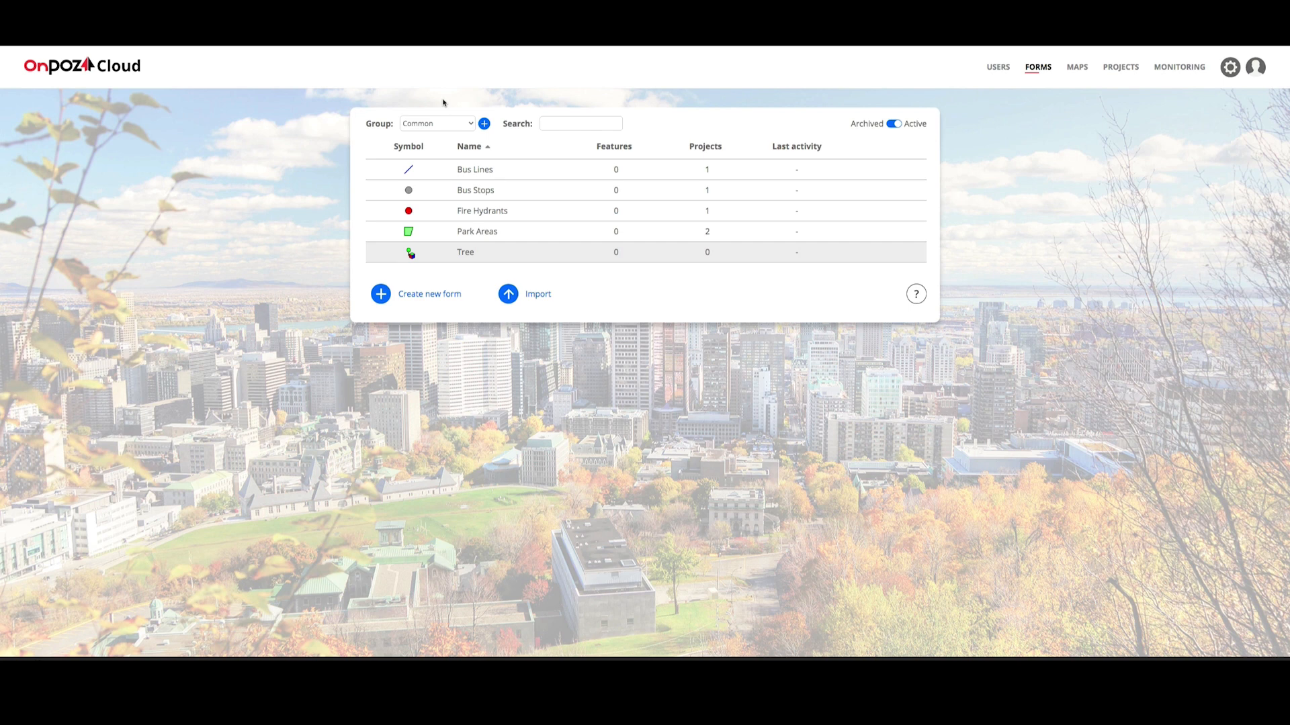
Step: Create a new feature form named Bike Path with the Line geometry type
click(430, 295)
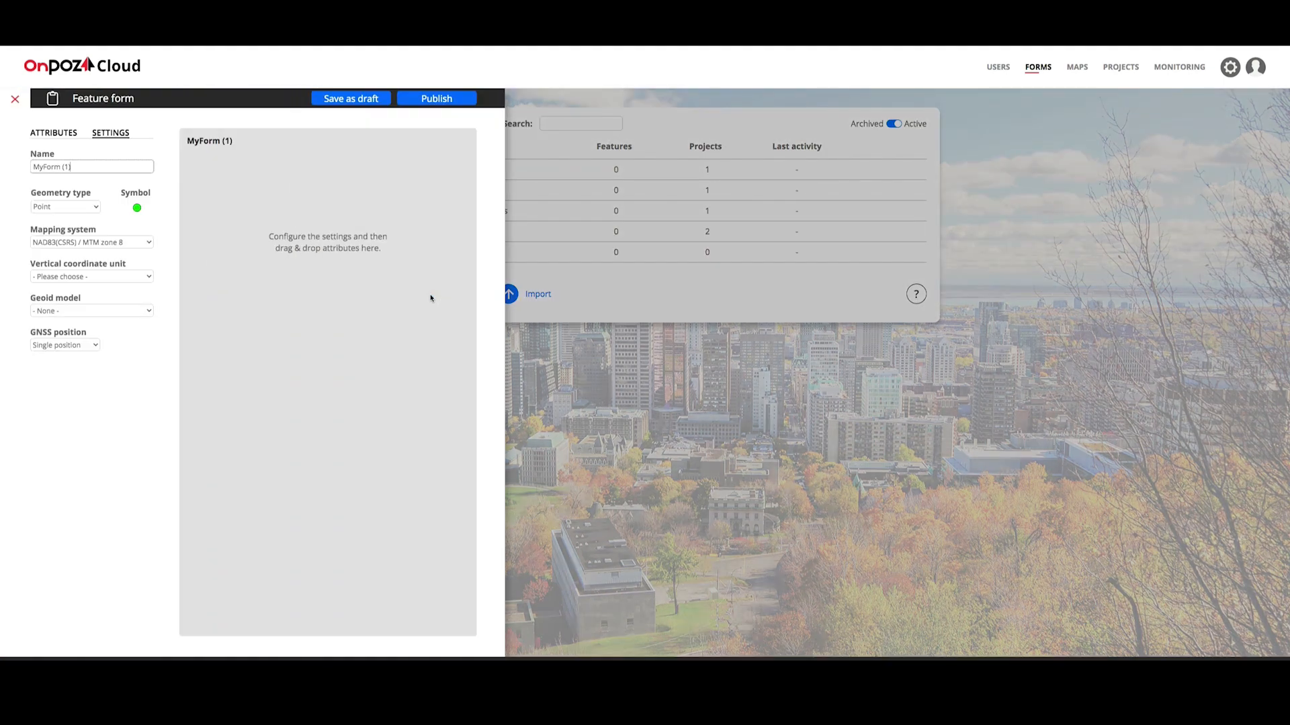
drag(72, 166, 2, 162)
text(Bike Path)
click(68, 206)
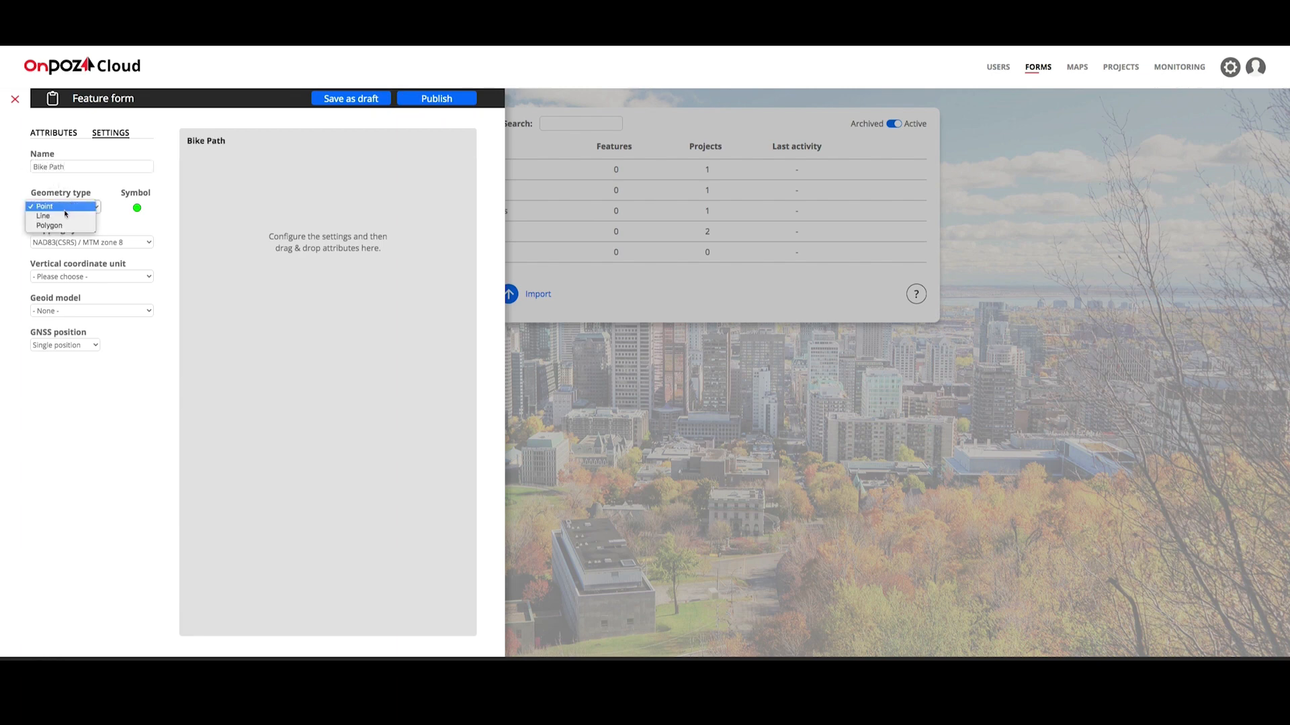
click(59, 217)
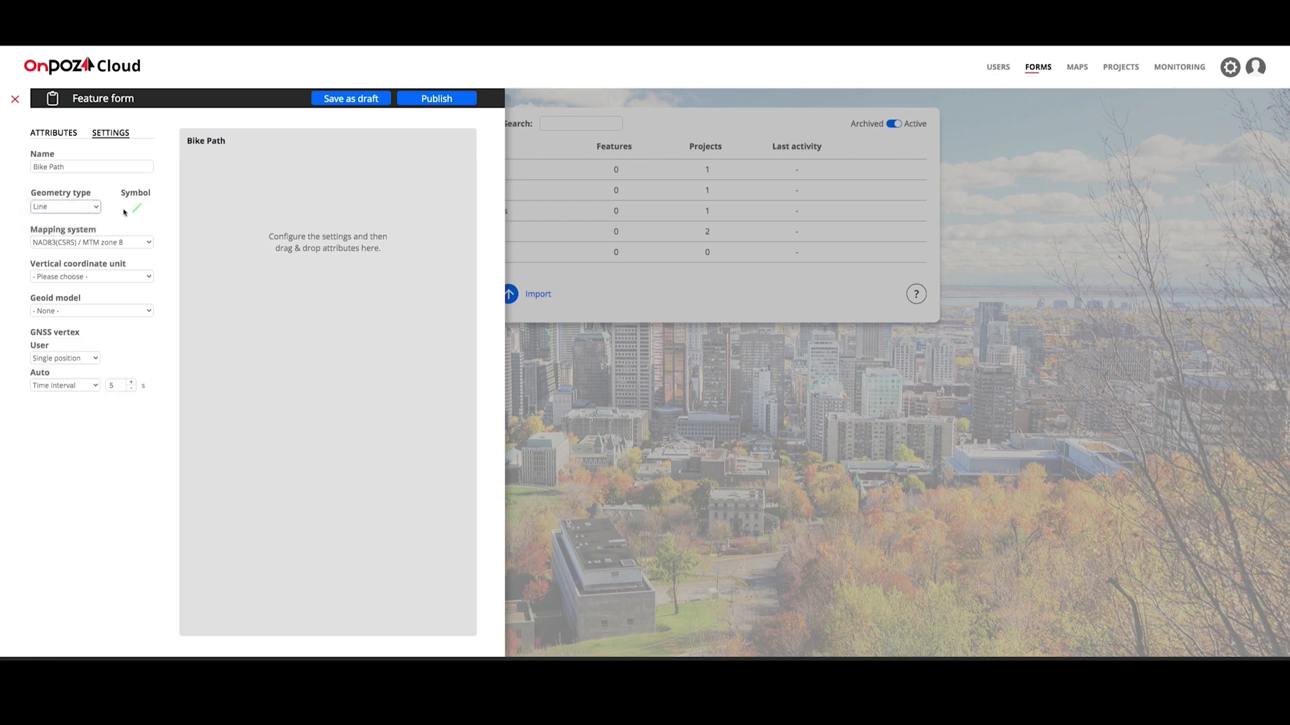
Step: Set the Bike Path line symbol's stroke color to black
click(134, 210)
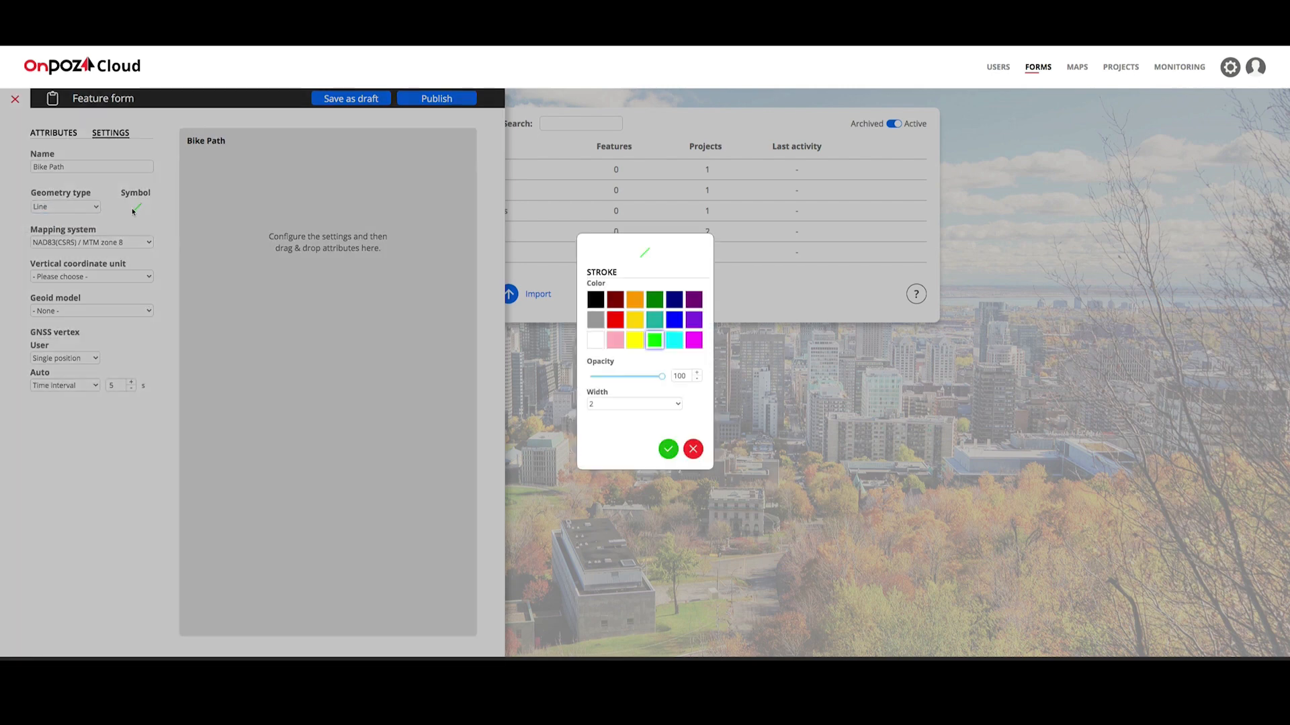
click(596, 299)
click(667, 449)
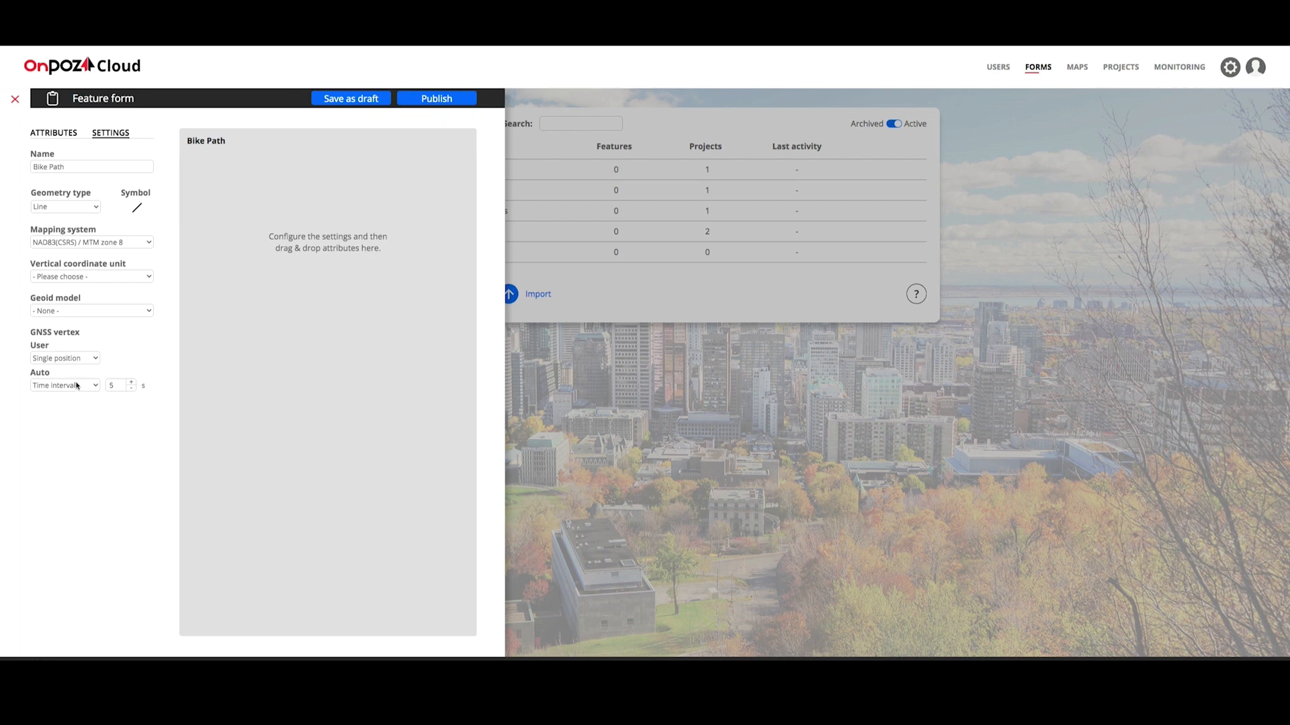
Step: Set the automatic GNSS vertex time interval to 3 s and open the Bike Path form's attribute types
drag(114, 386, 111, 387)
text(3)
click(54, 133)
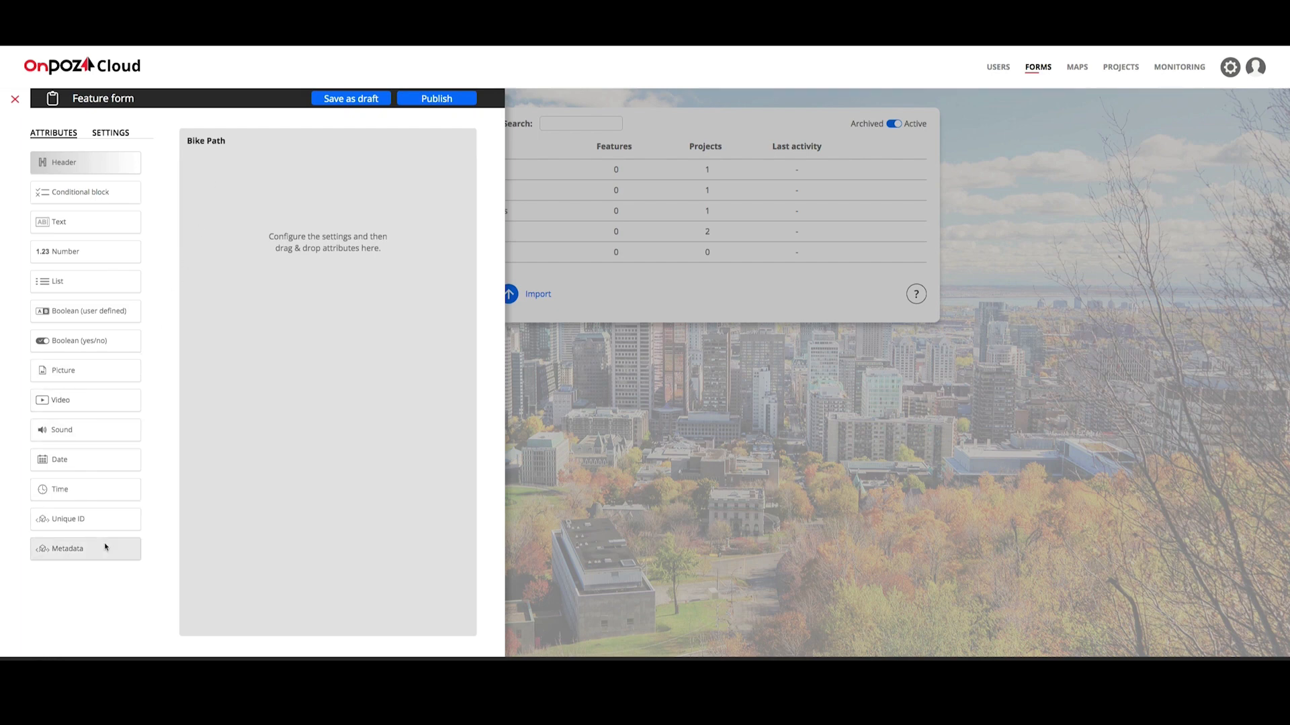
Step: Add a metadata attribute of type Length to the Bike Path form and publish the form
drag(113, 549, 297, 398)
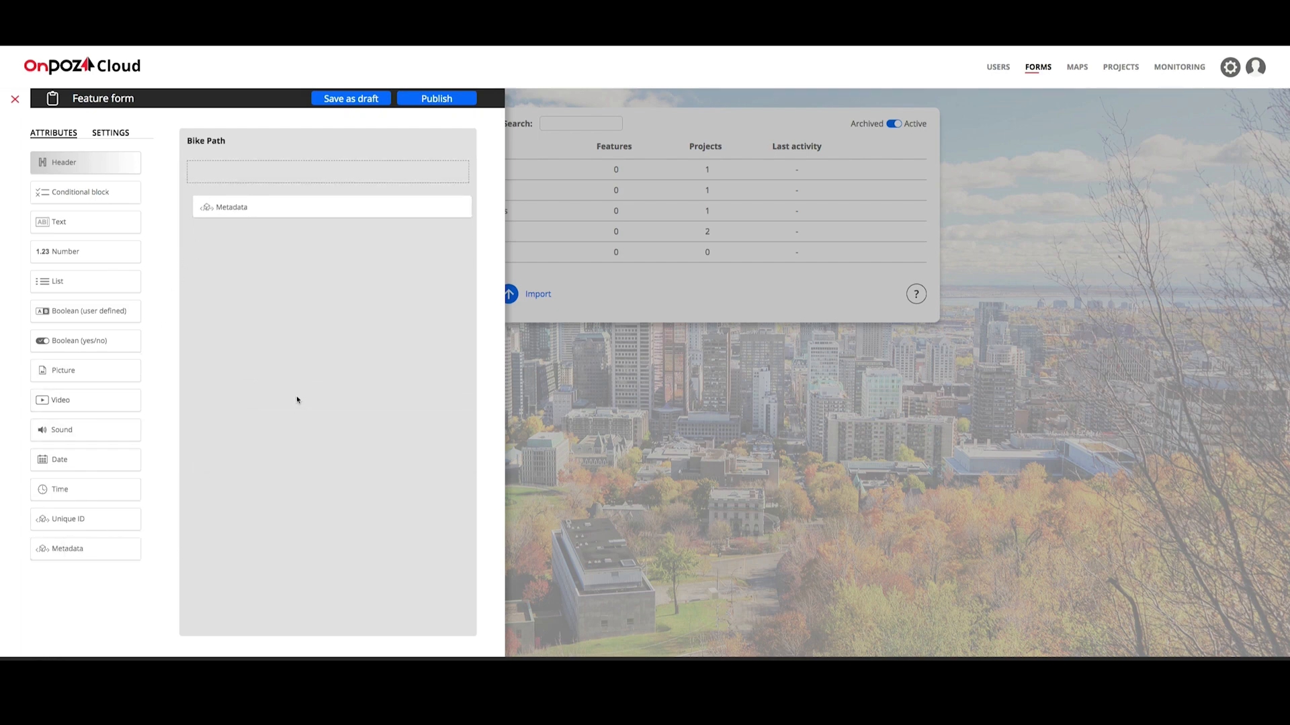
click(557, 373)
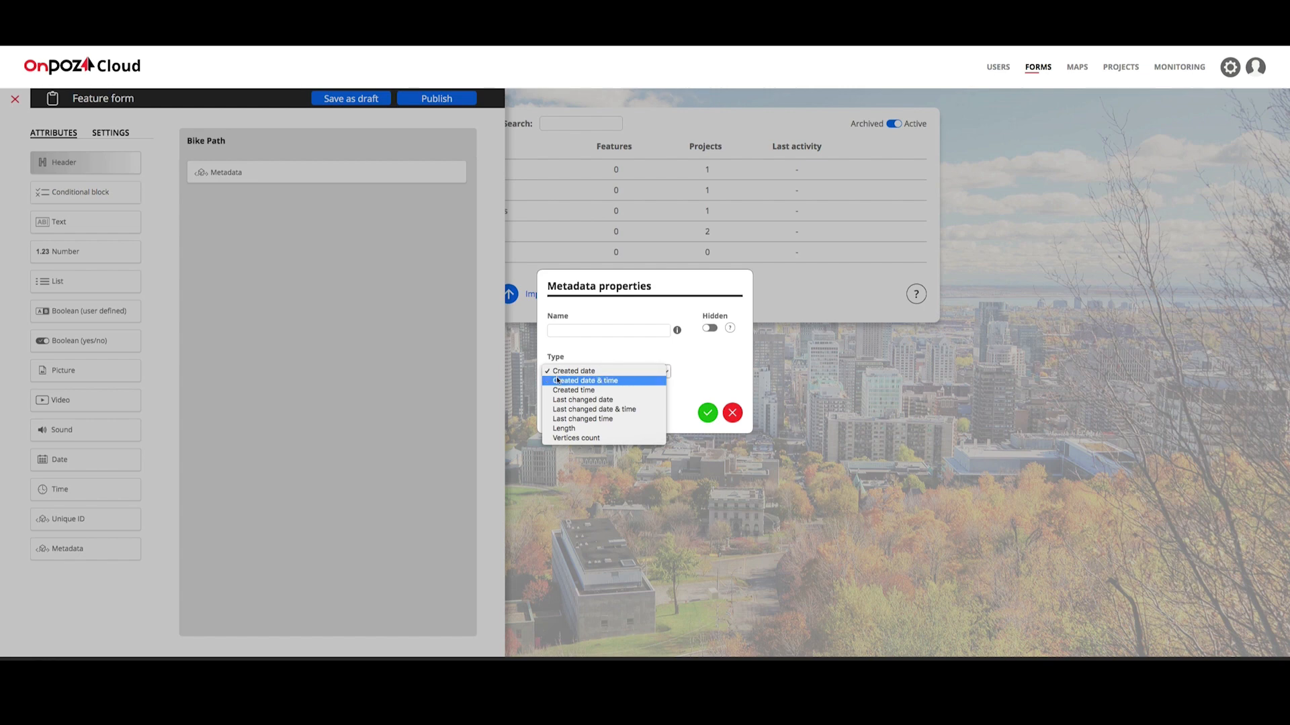
click(576, 428)
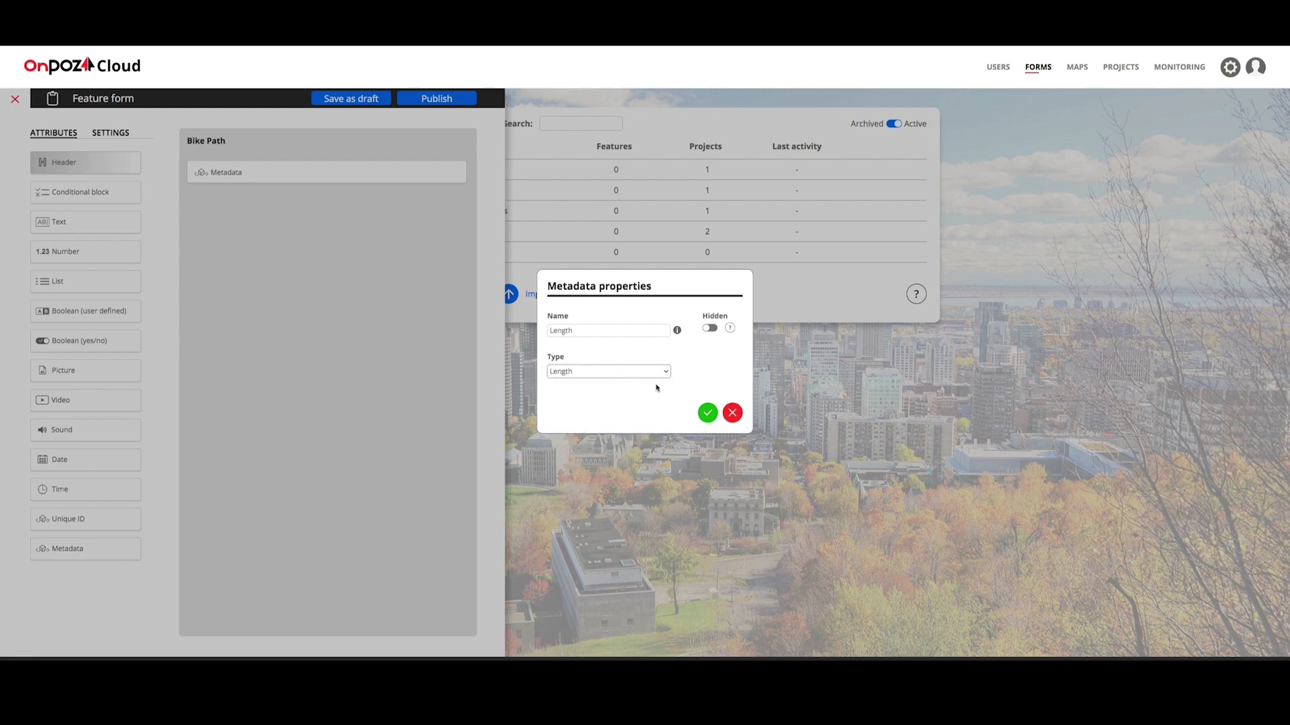
click(706, 413)
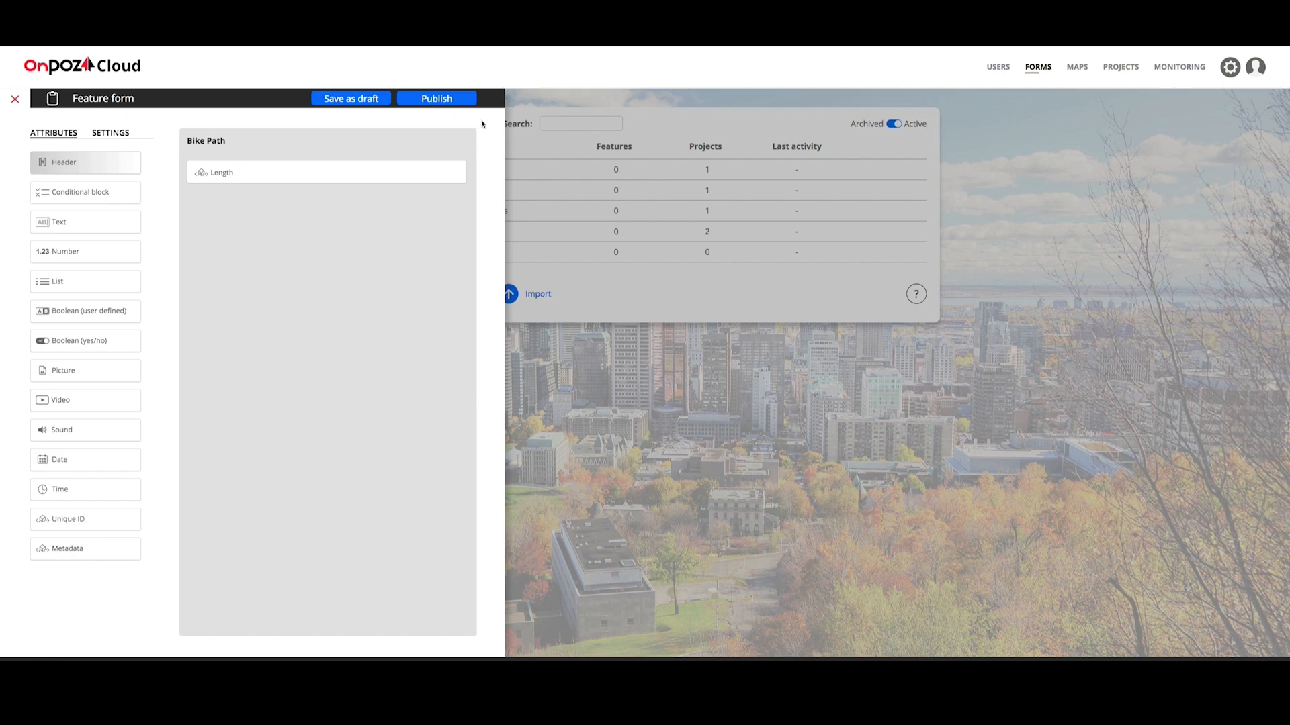
click(437, 99)
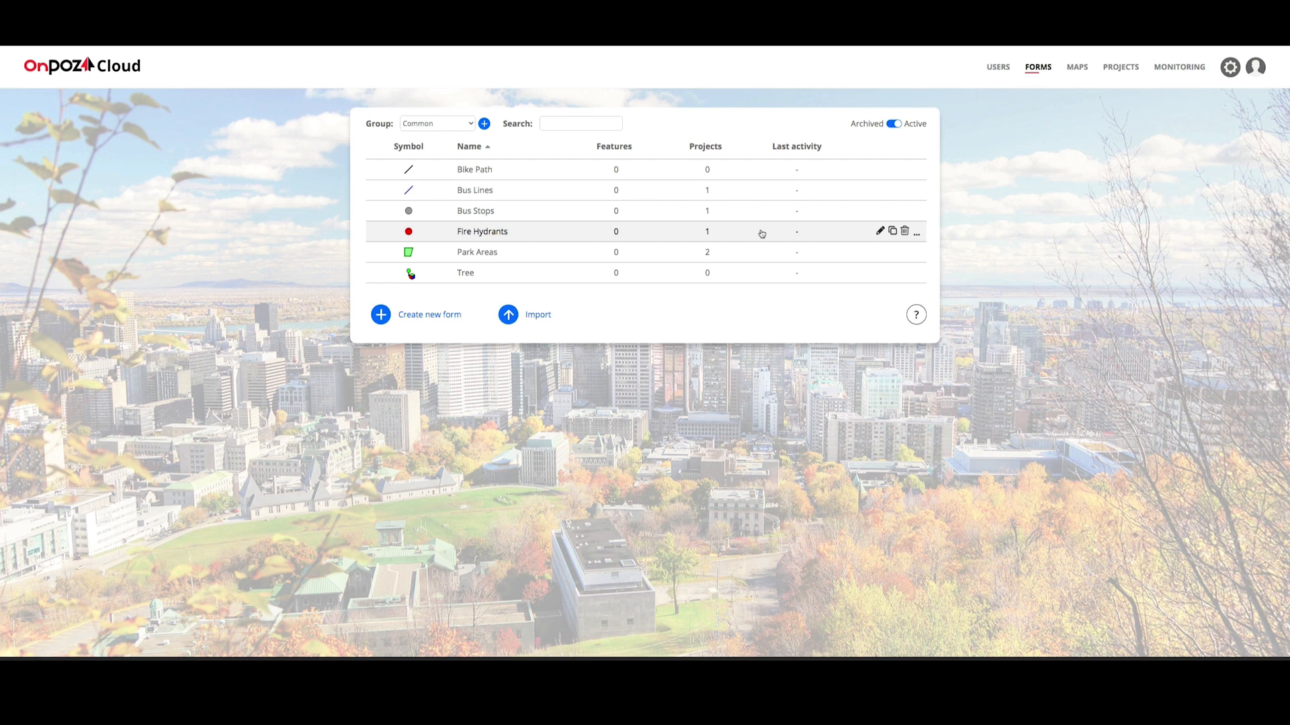
click(918, 235)
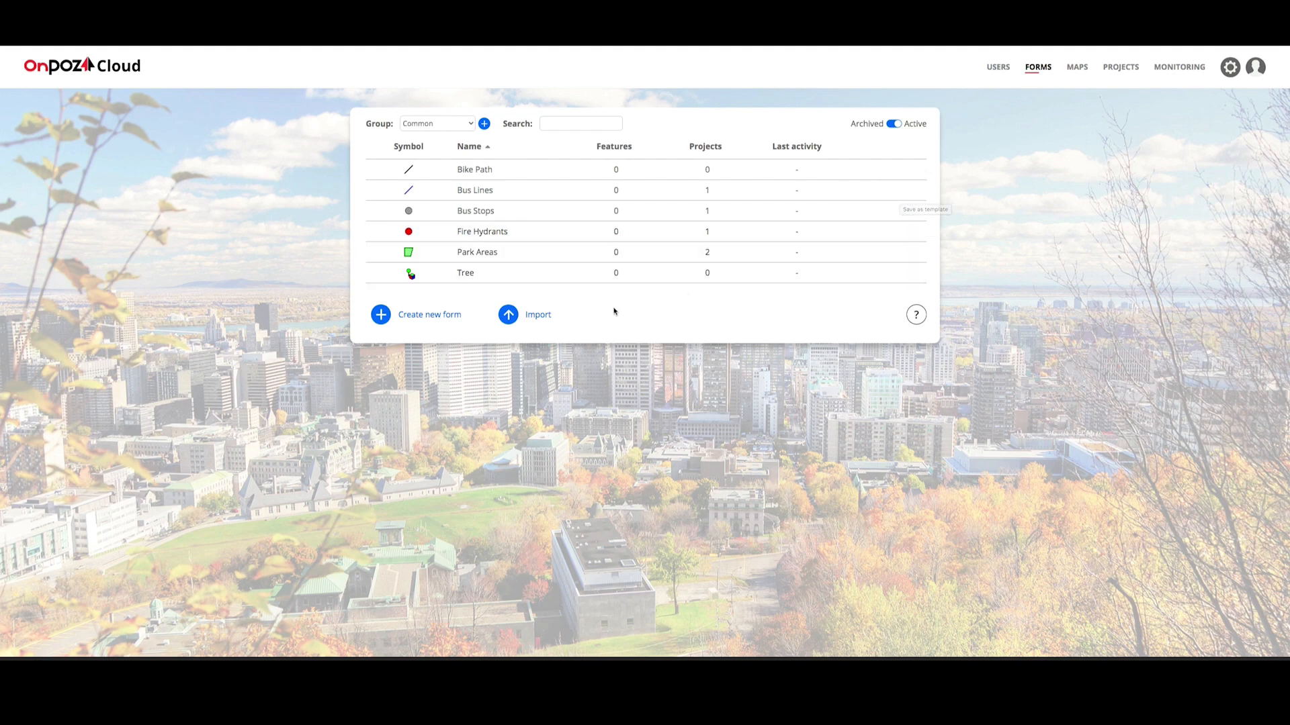
Step: Import the OnPOZ template file View point.OnPOZ from the Form templates folder, open the imported form for editing and publish it
click(534, 319)
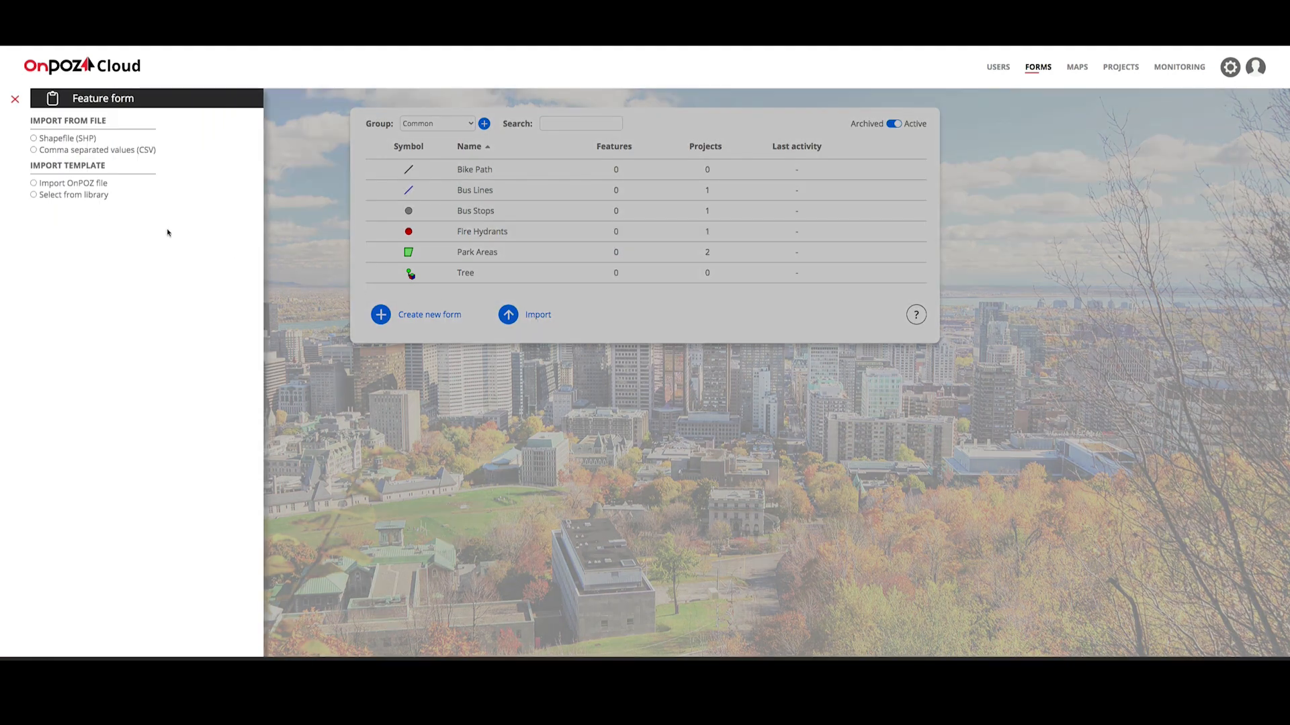
click(33, 196)
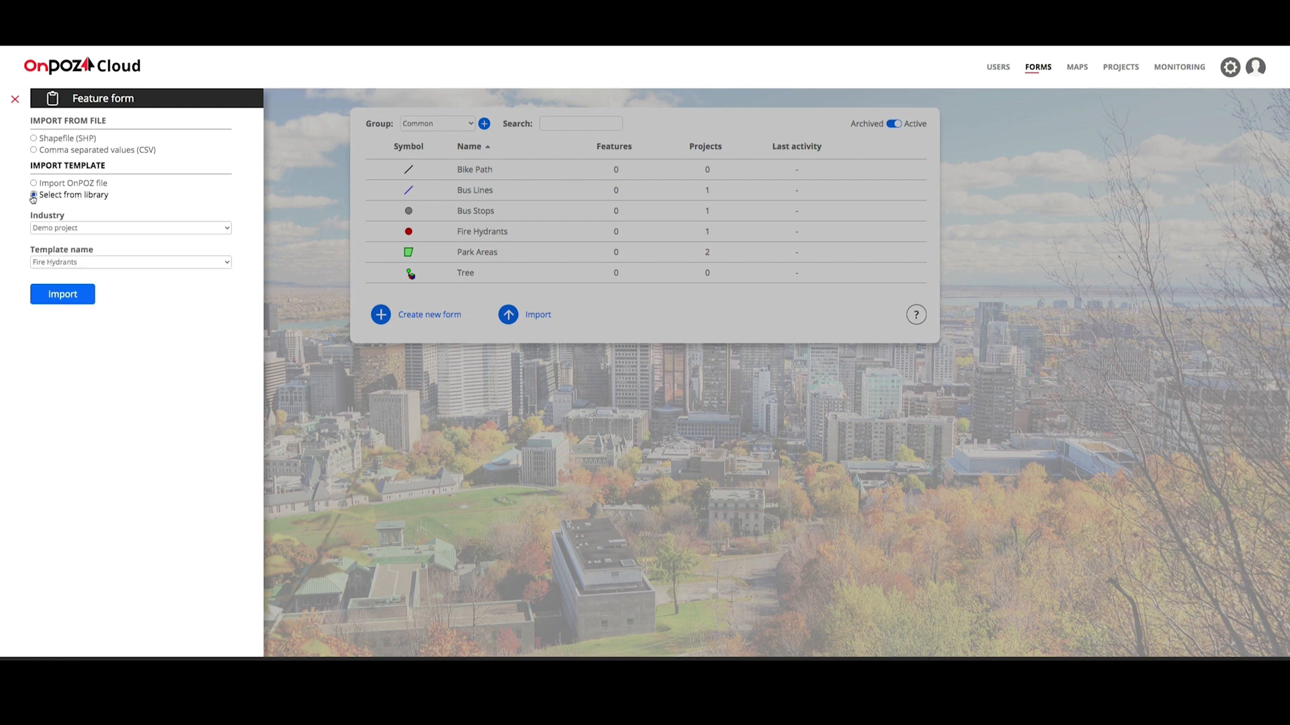
click(36, 184)
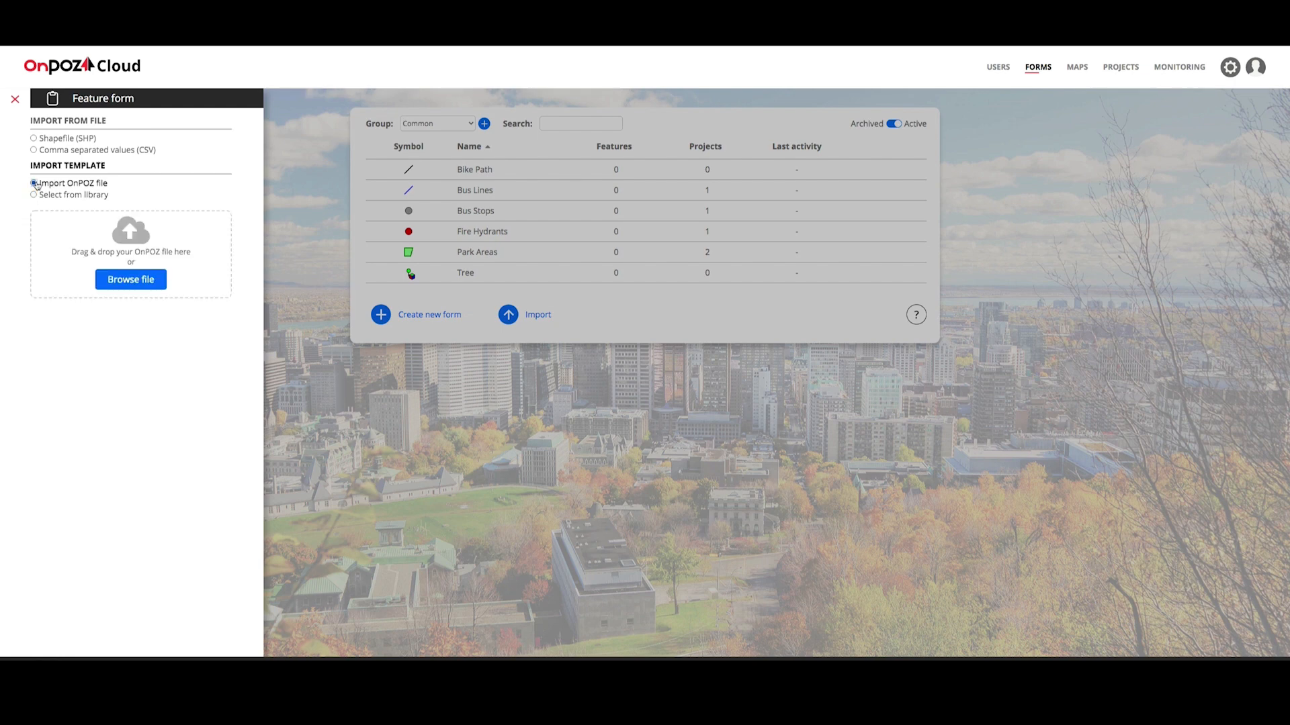
click(140, 282)
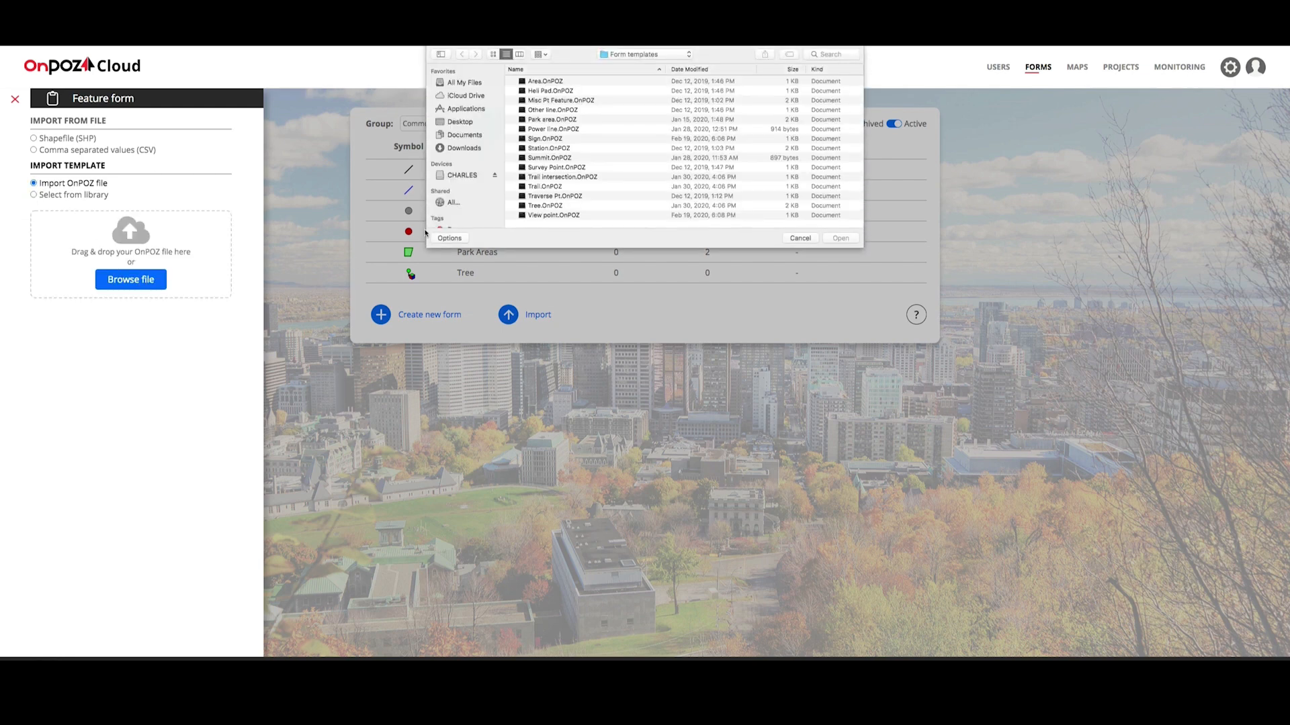
click(532, 216)
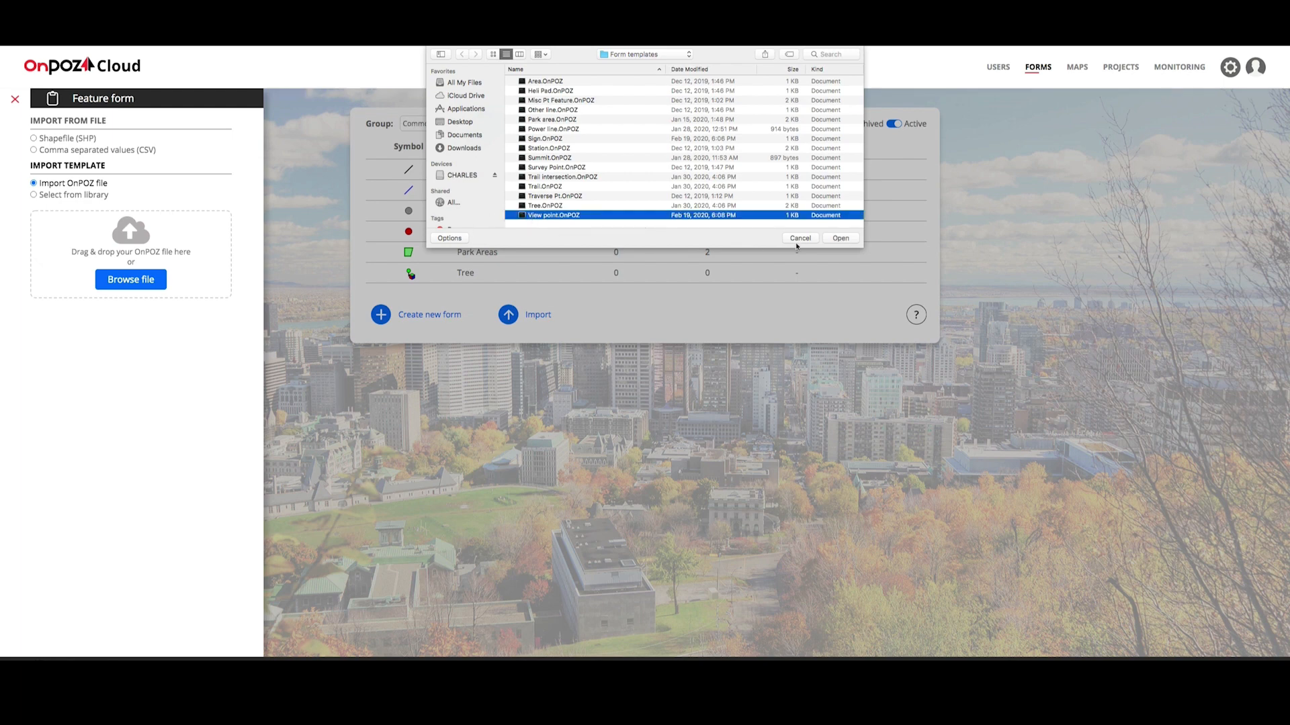
click(840, 239)
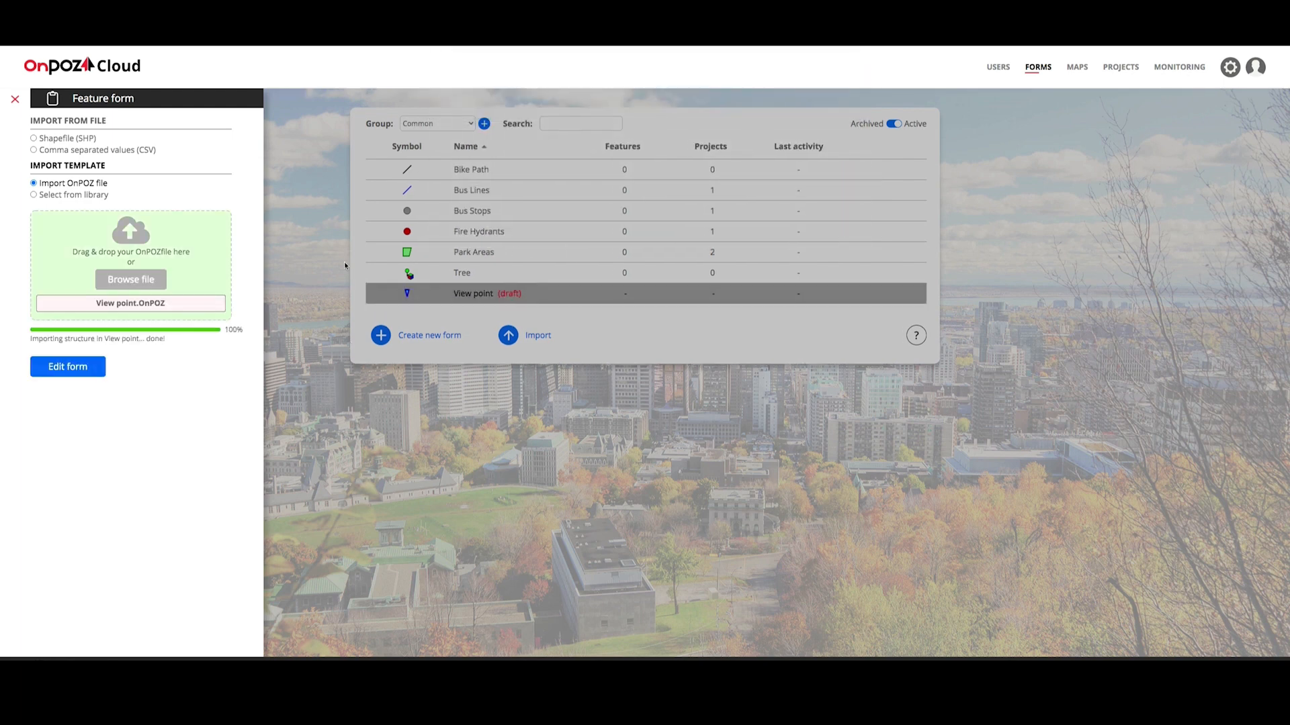
click(79, 369)
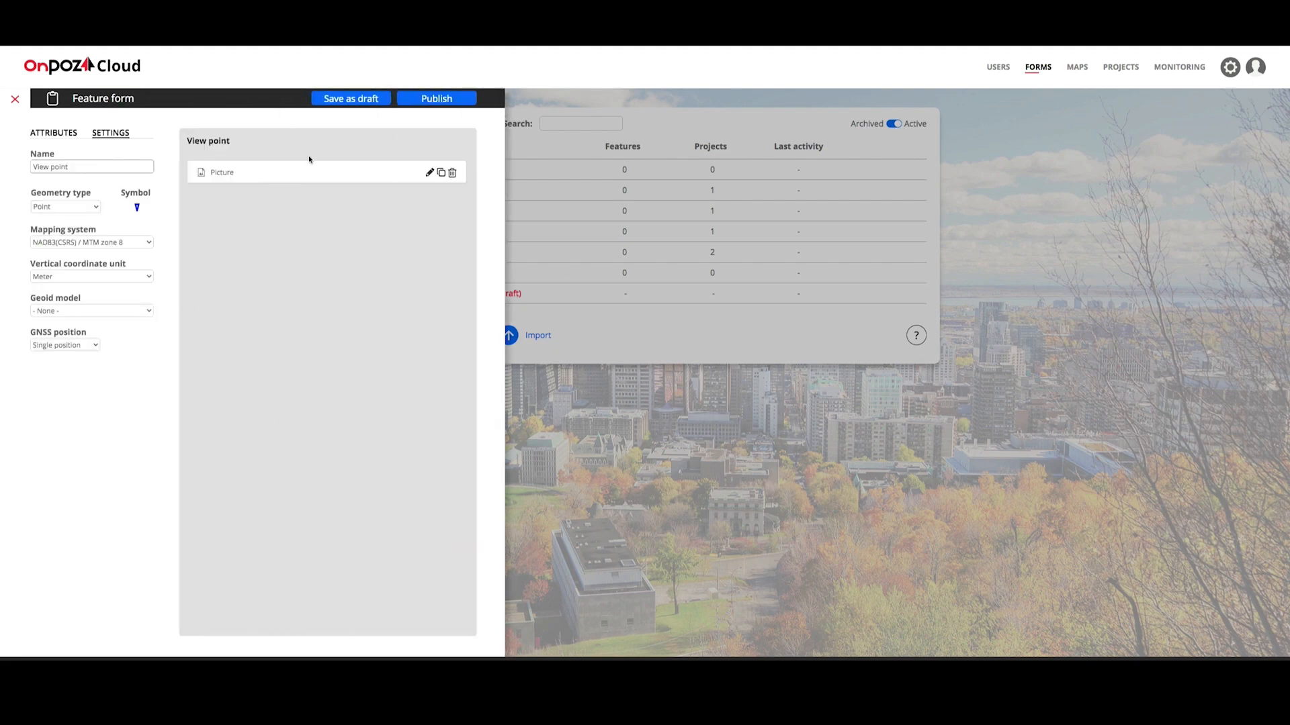
click(456, 98)
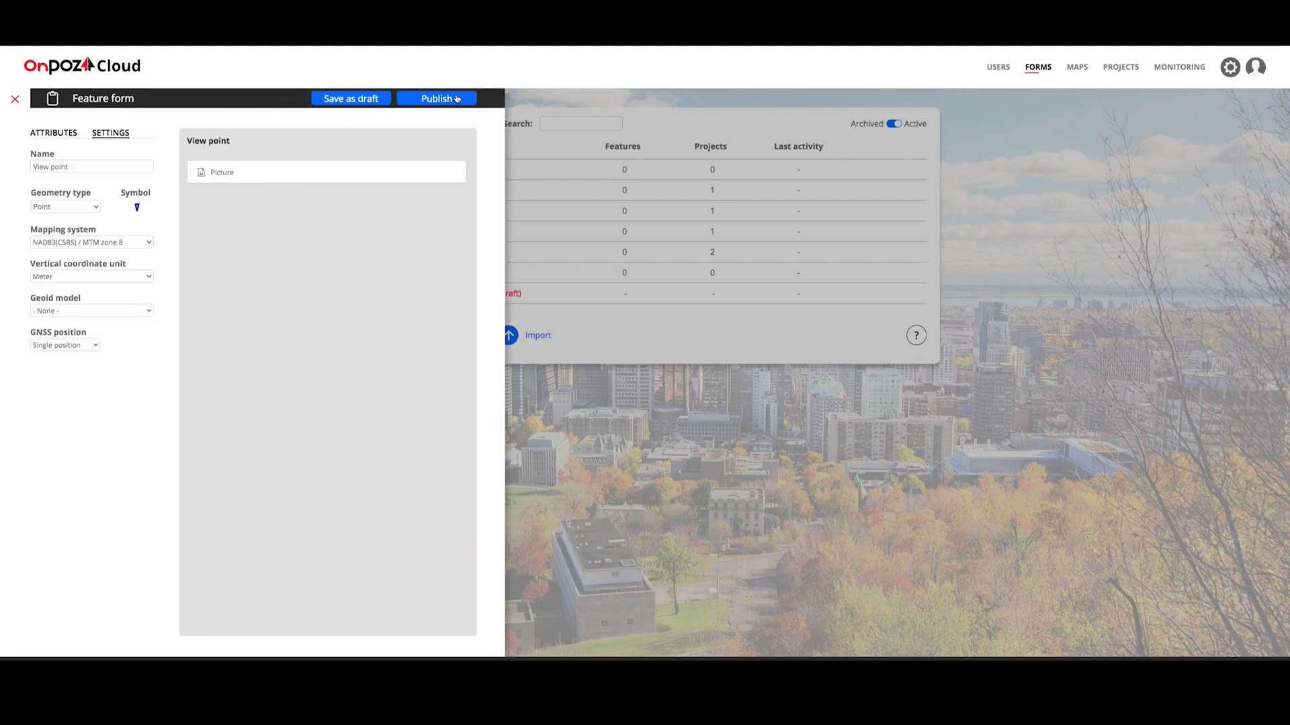